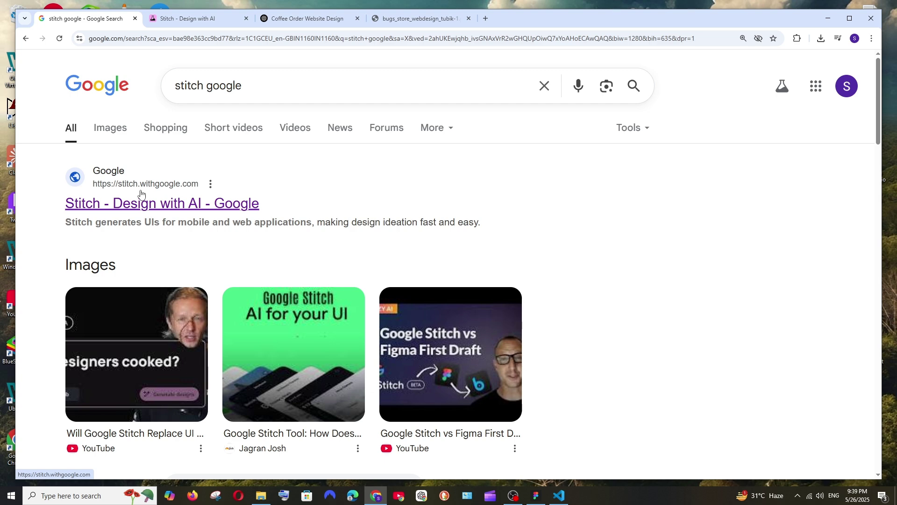
- Open the Stitch - Design with AI site from the search results and enlarge the page to 150%
{"action": "left_click", "coordinate": [164, 205]}
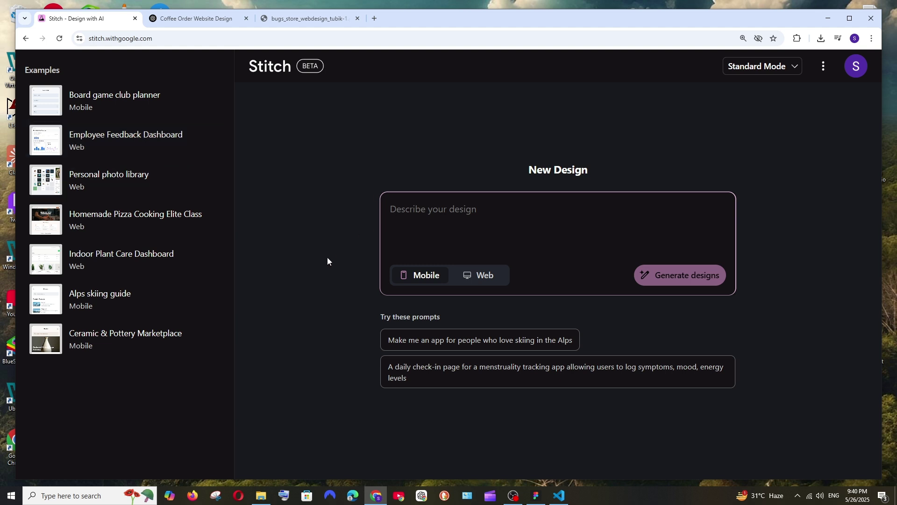
{"action": "key", "text": "ctrl+plus"}
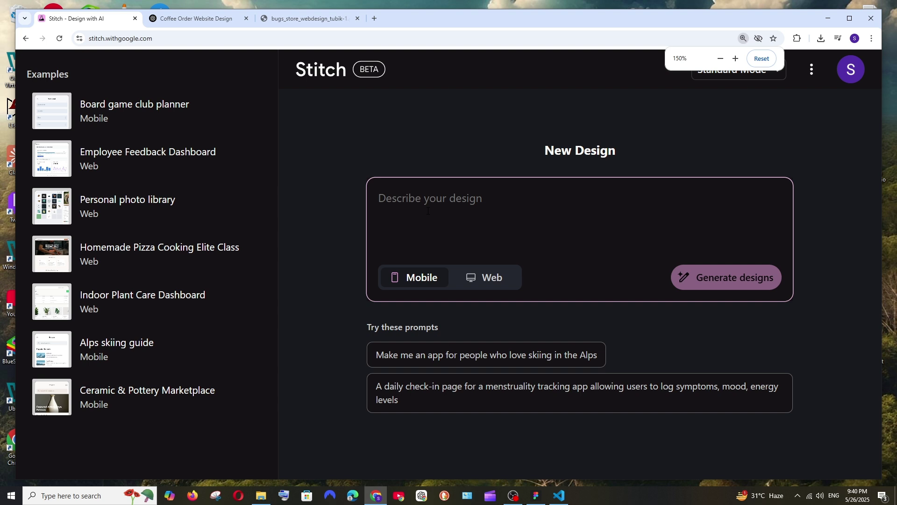
- Try the Mobile and Web options with the bonsai store and Beehive Management sample prompts, and clear the prompt
{"action": "left_click", "coordinate": [471, 281]}
{"action": "left_click", "coordinate": [418, 279]}
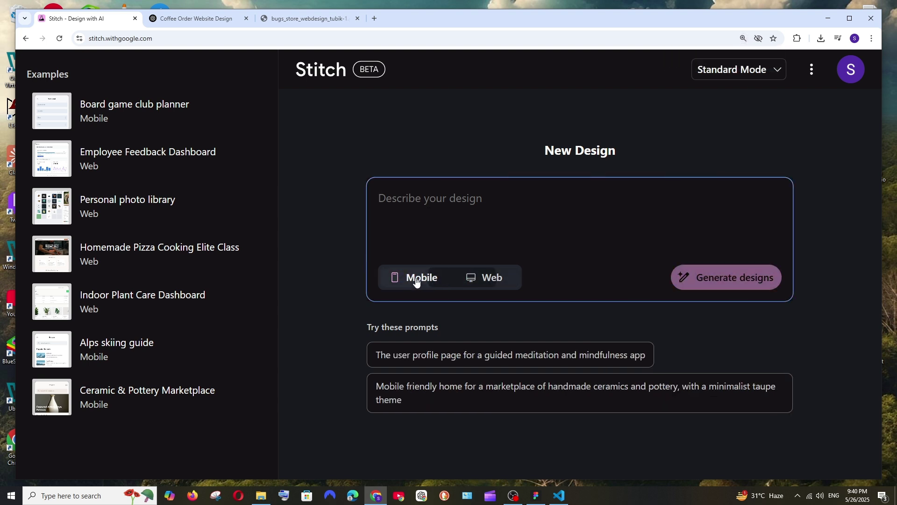
{"action": "left_click", "coordinate": [473, 282]}
{"action": "left_click", "coordinate": [538, 355]}
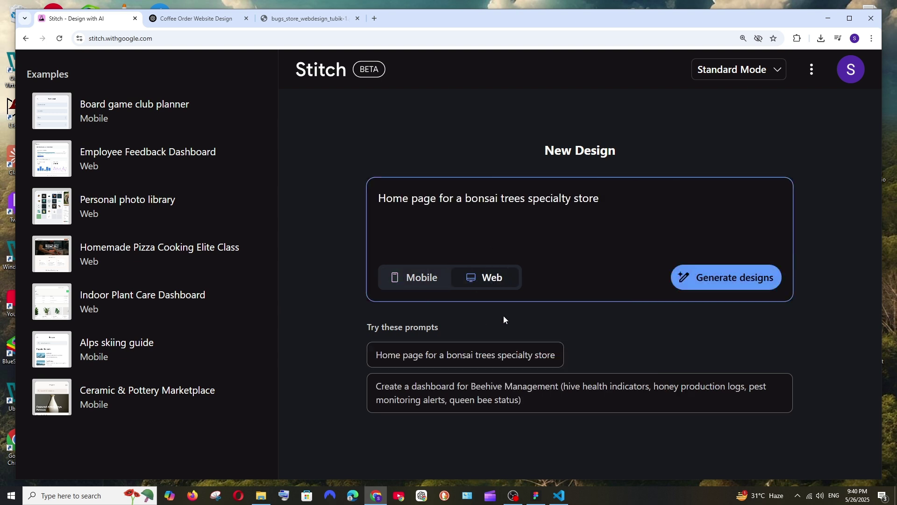
{"action": "left_click", "coordinate": [486, 390]}
{"action": "left_click", "coordinate": [418, 282]}
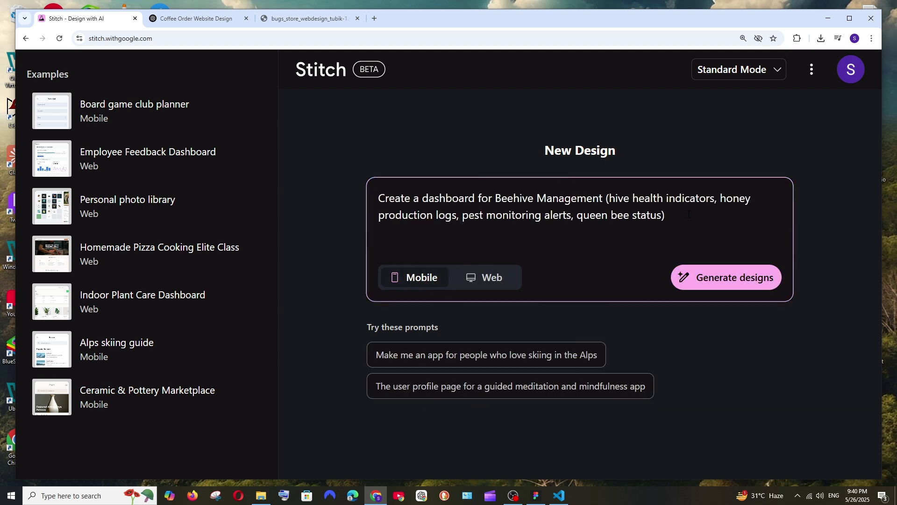
{"action": "left_click_drag", "start_coordinate": [689, 214], "coordinate": [376, 198]}
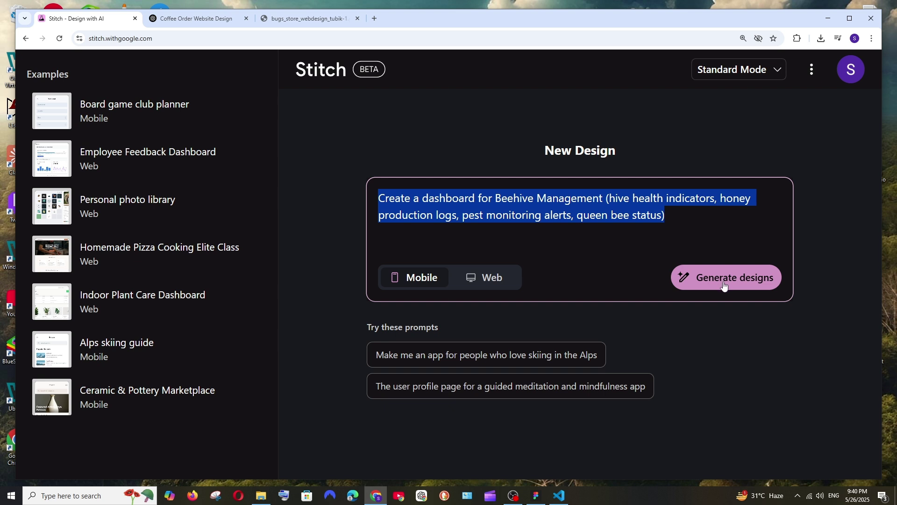
{"action": "key", "text": "BackSpace"}
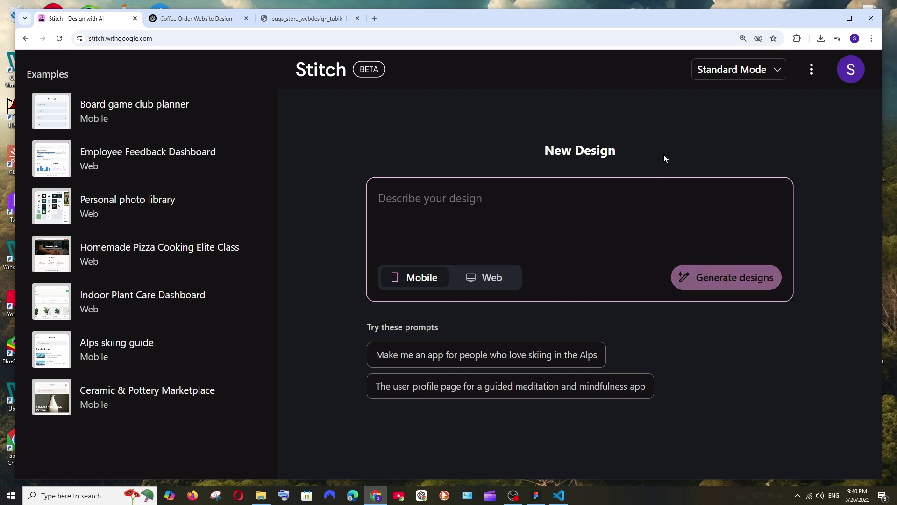
- Switch the design mode to Experimental Mode and back to Standard Mode
{"action": "left_click", "coordinate": [742, 77]}
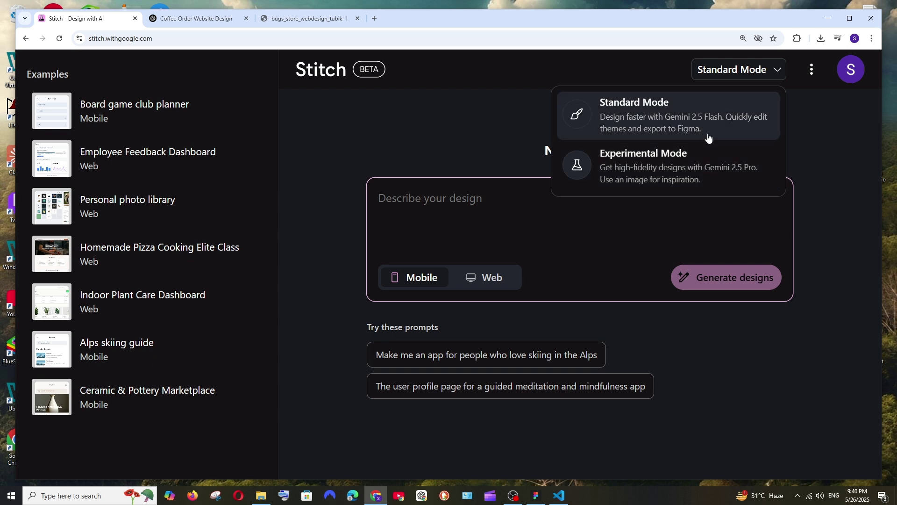
{"action": "left_click", "coordinate": [712, 170]}
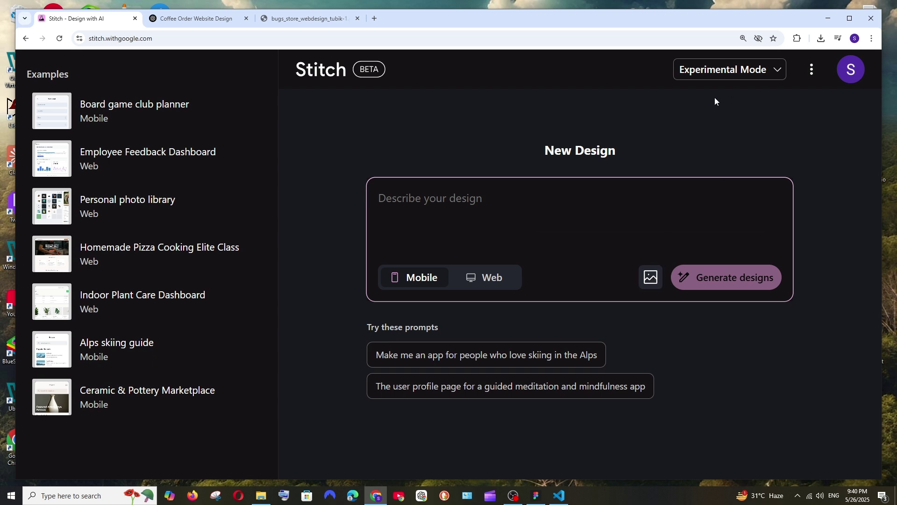
{"action": "left_click", "coordinate": [722, 70]}
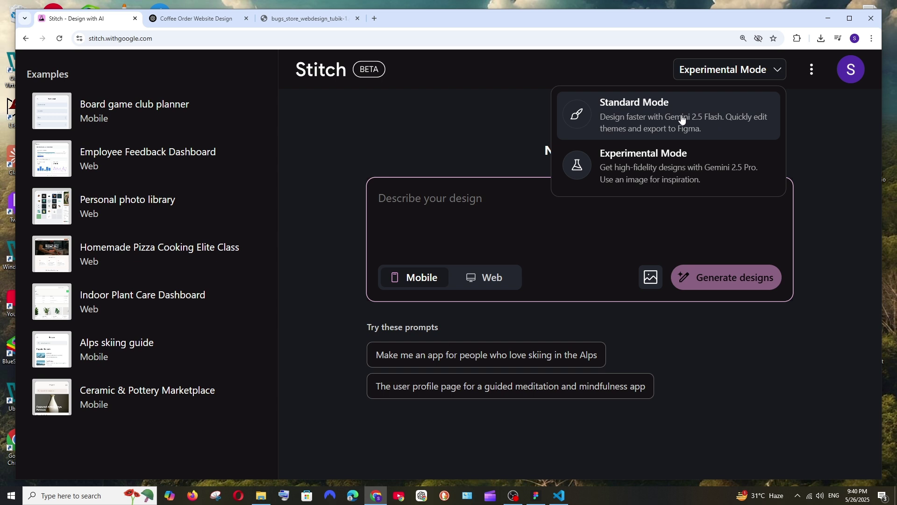
{"action": "left_click", "coordinate": [647, 119]}
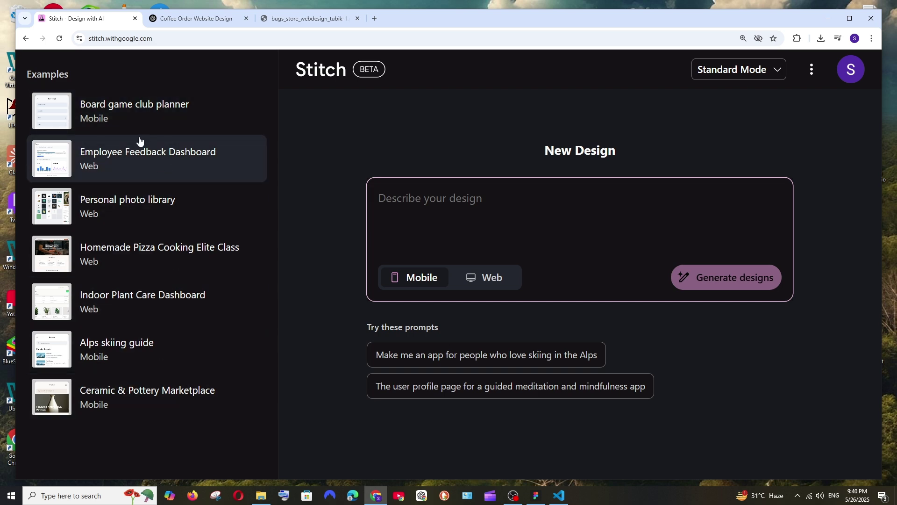
- Open the Board game club planner example and look through its generated mobile screens
{"action": "right_click", "coordinate": [95, 109]}
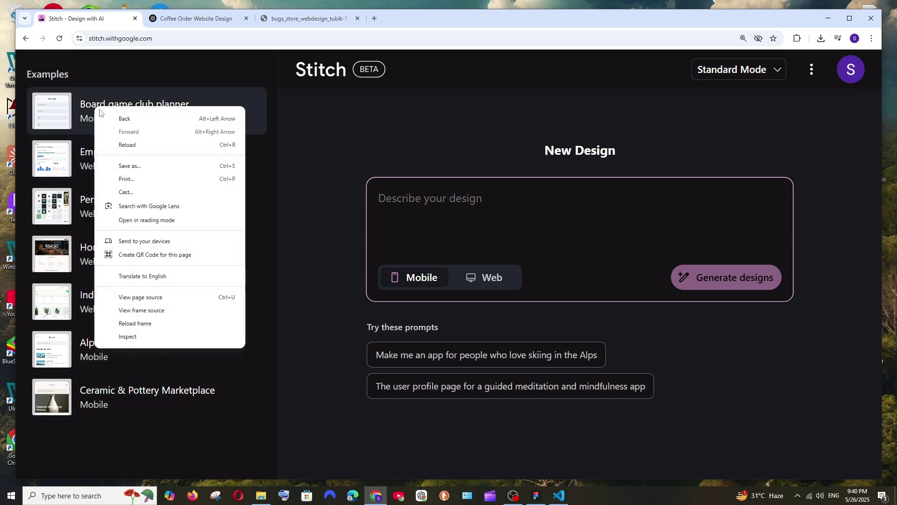
{"action": "left_click", "coordinate": [31, 132]}
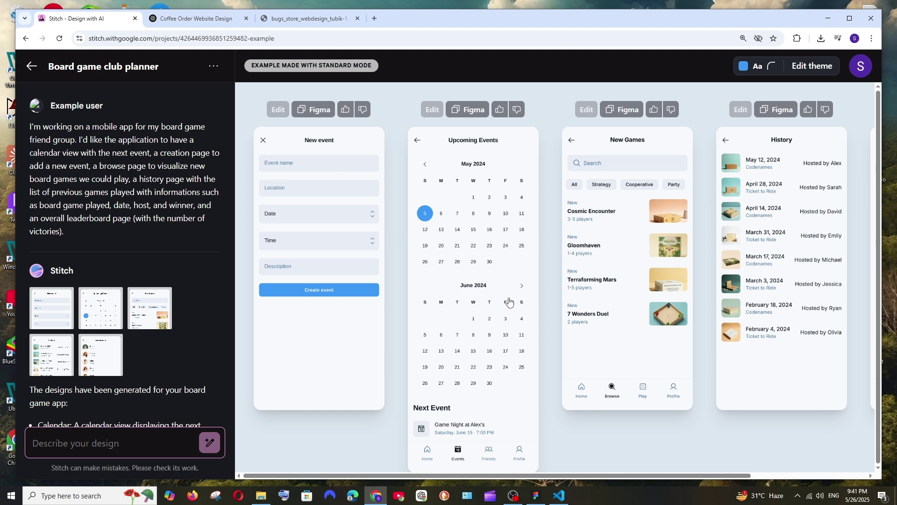
{"action": "left_click_drag", "start_coordinate": [486, 475], "coordinate": [649, 445]}
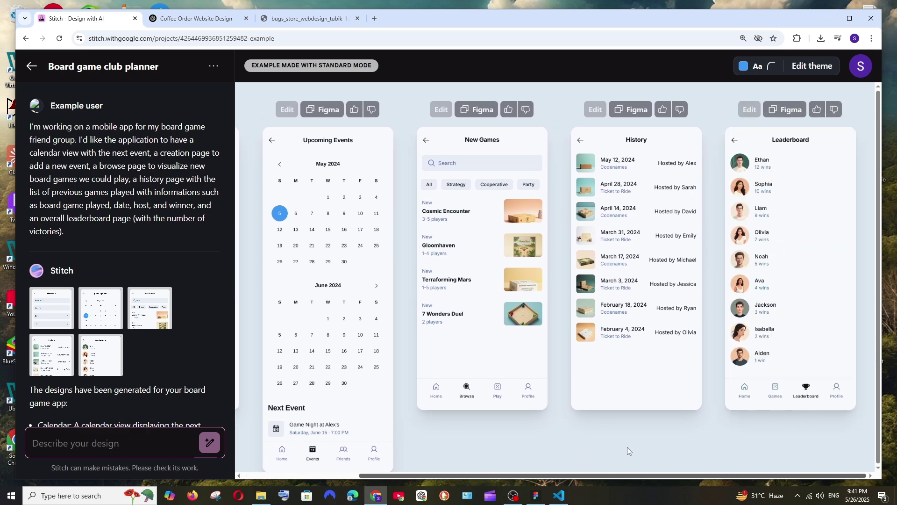
{"action": "scroll", "coordinate": [628, 447], "scroll_direction": "left", "scroll_amount": 3}
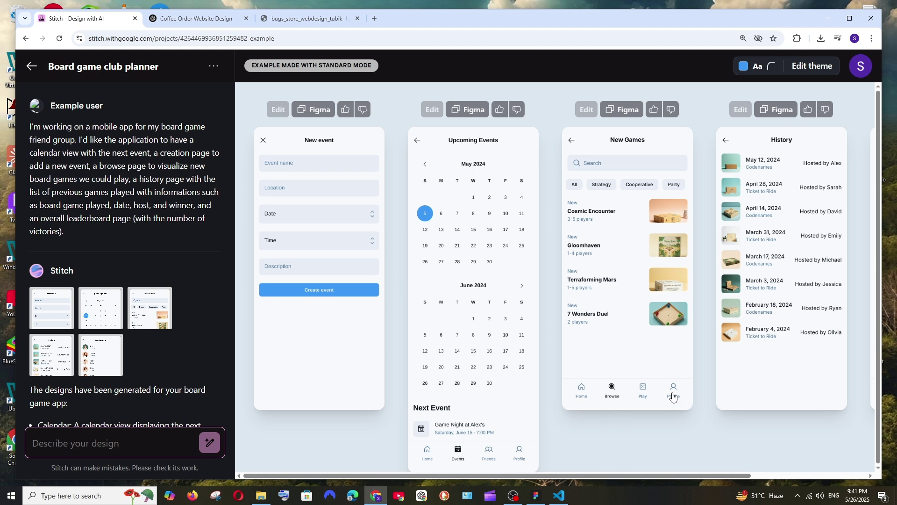
{"action": "mouse_move", "coordinate": [639, 477]}
{"action": "left_mouse_down"}
{"action": "mouse_move", "coordinate": [783, 476]}
{"action": "mouse_move", "coordinate": [639, 476]}
{"action": "left_mouse_up"}
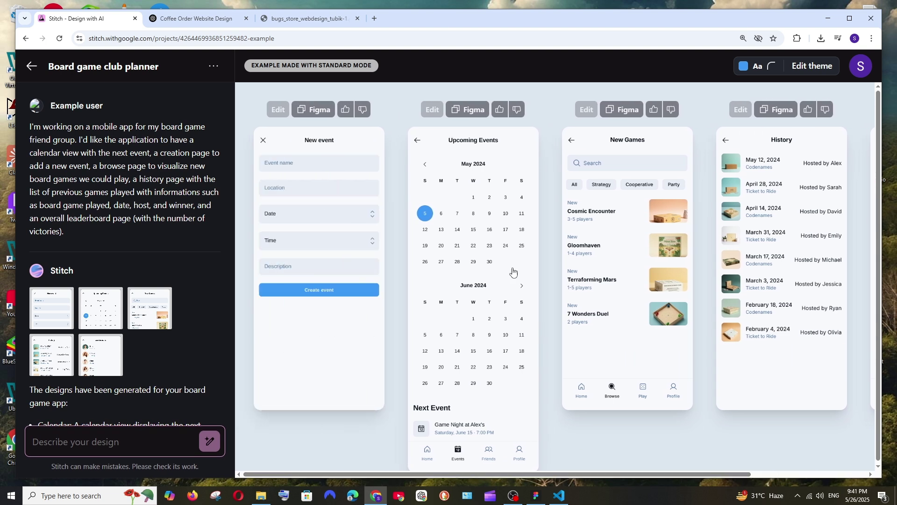
- Copy the example's New event screen for Figma, switch to Figma, and paste it onto the canvas
{"action": "left_click", "coordinate": [317, 115]}
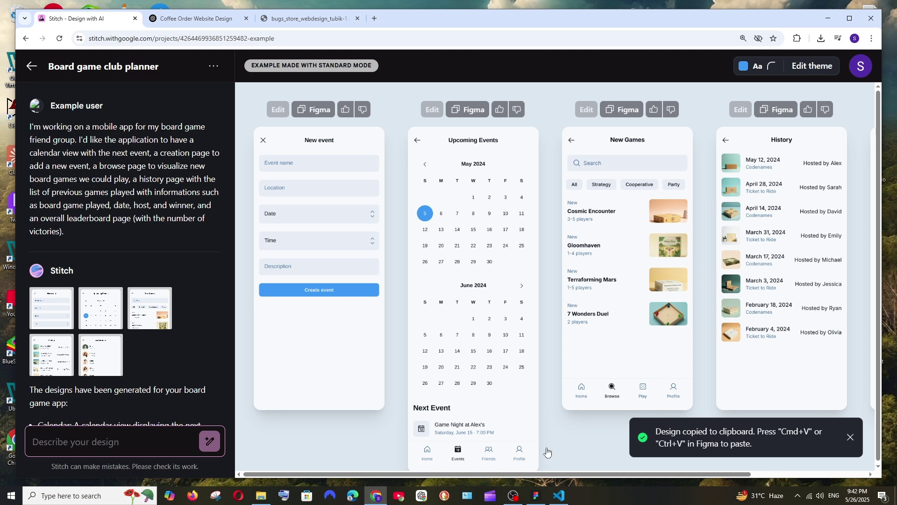
{"action": "left_click", "coordinate": [536, 495]}
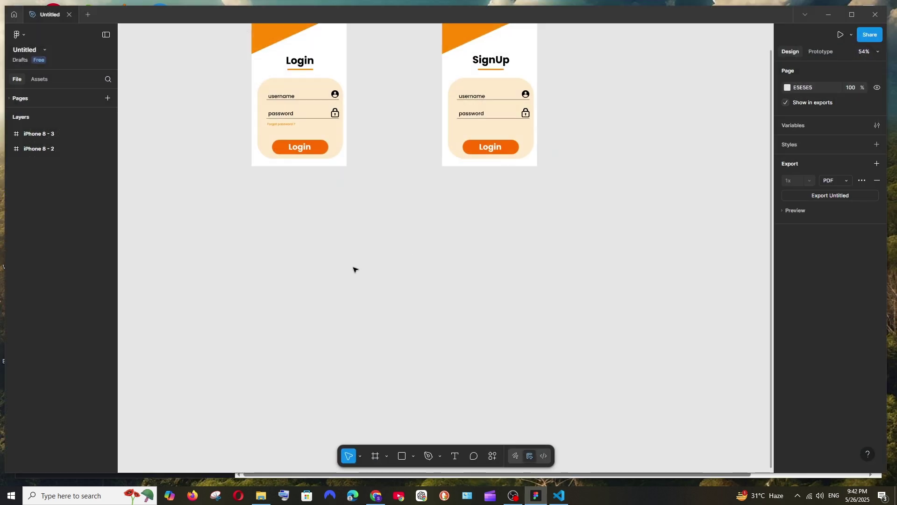
{"action": "key", "text": "ctrl+v"}
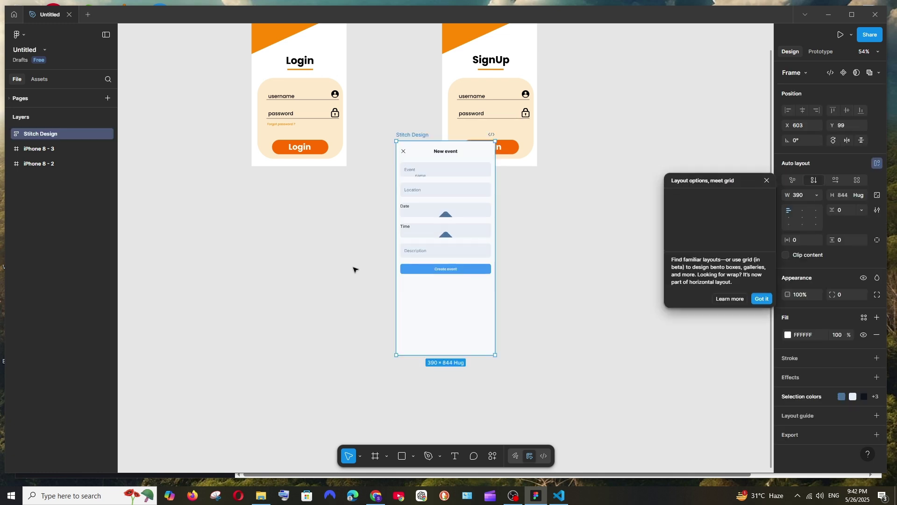
- Enlarge the pasted Stitch Design frame up and to the left, and select its Location field row
{"action": "left_click_drag", "start_coordinate": [397, 143], "coordinate": [311, 123]}
{"action": "double_click", "coordinate": [414, 171]}
{"action": "left_click", "coordinate": [322, 189]}
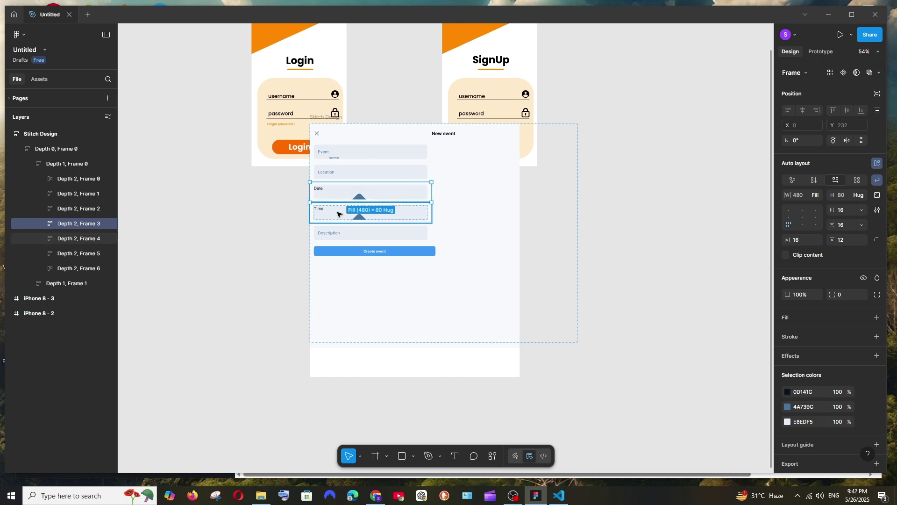
{"action": "left_click", "coordinate": [349, 175]}
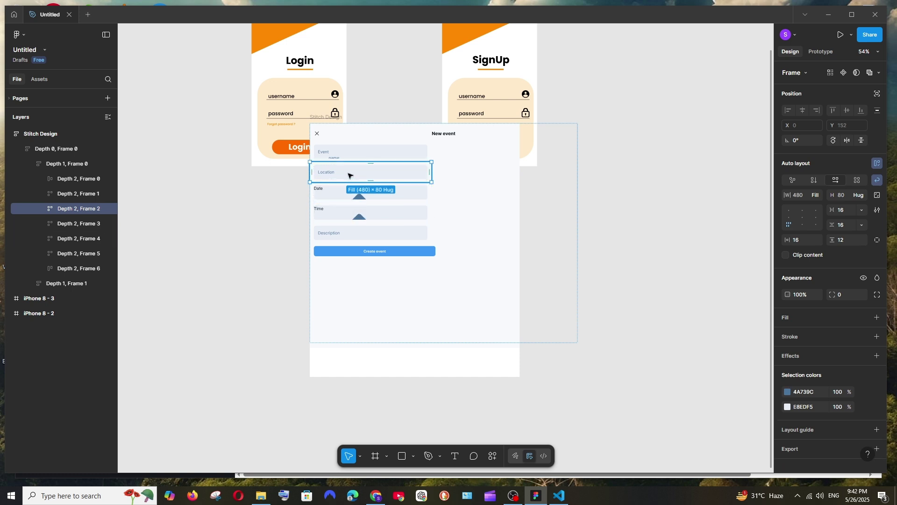
- Switch back to Stitch, leave the board game example, and set the new design's platform to Web
{"action": "left_click", "coordinate": [828, 14]}
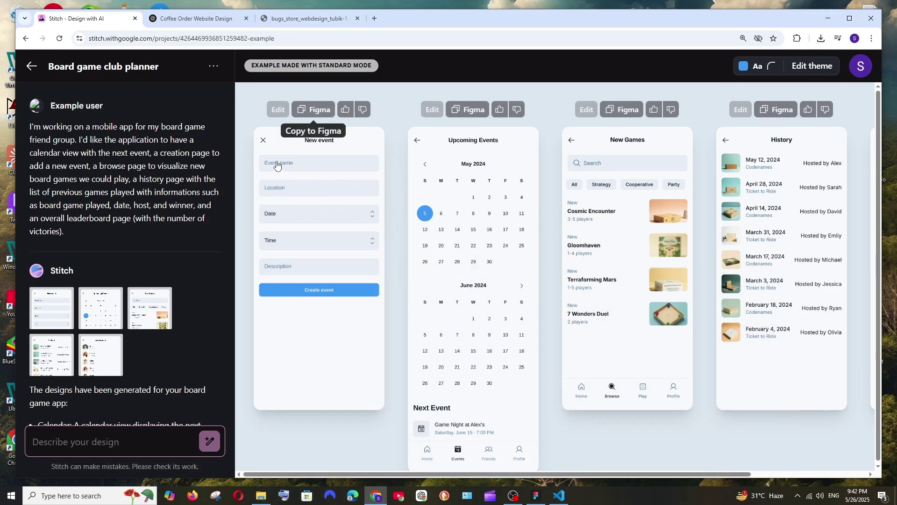
{"action": "left_click", "coordinate": [30, 72]}
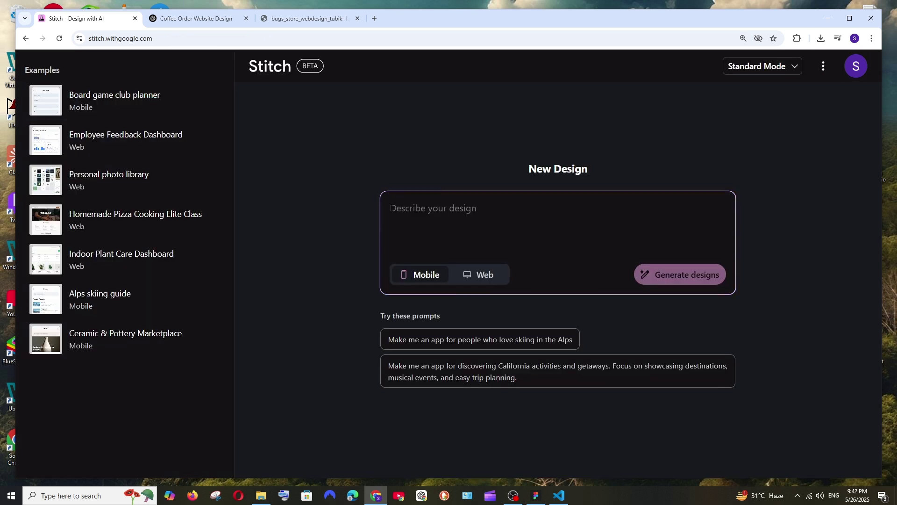
{"action": "left_click", "coordinate": [474, 279]}
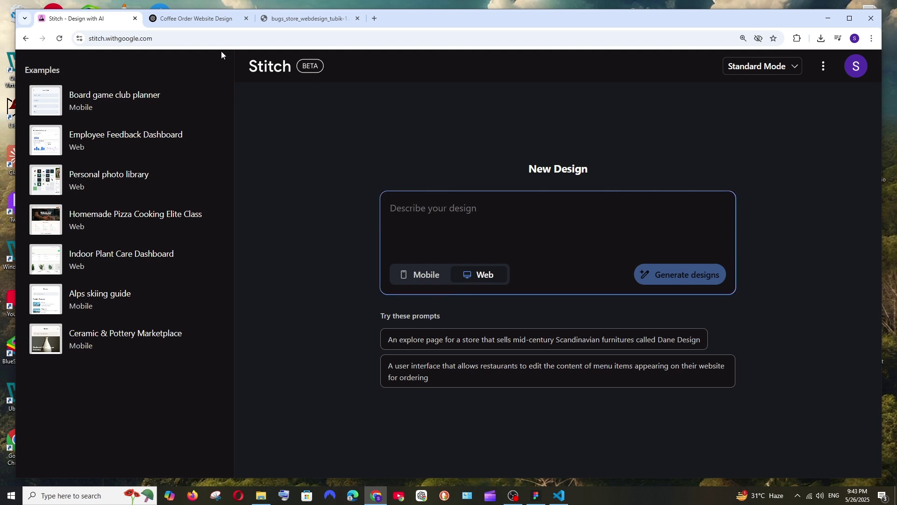
- Switch to the ChatGPT conversation and copy the prompt text describing the online coffee ordering website
{"action": "left_click", "coordinate": [196, 18]}
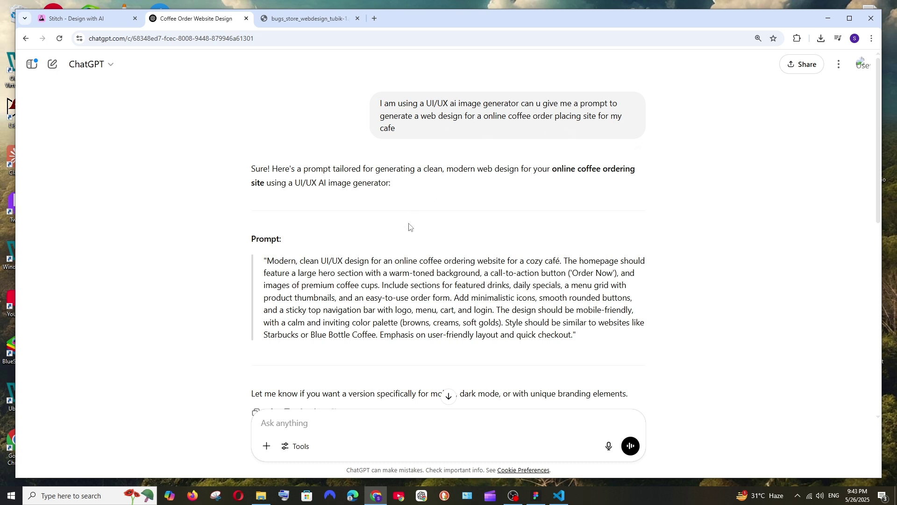
{"action": "left_click_drag", "start_coordinate": [273, 264], "coordinate": [572, 334]}
{"action": "key", "text": "ctrl+c"}
- Return to Stitch, paste the café website prompt into the design description, and generate the designs
{"action": "left_click", "coordinate": [75, 18]}
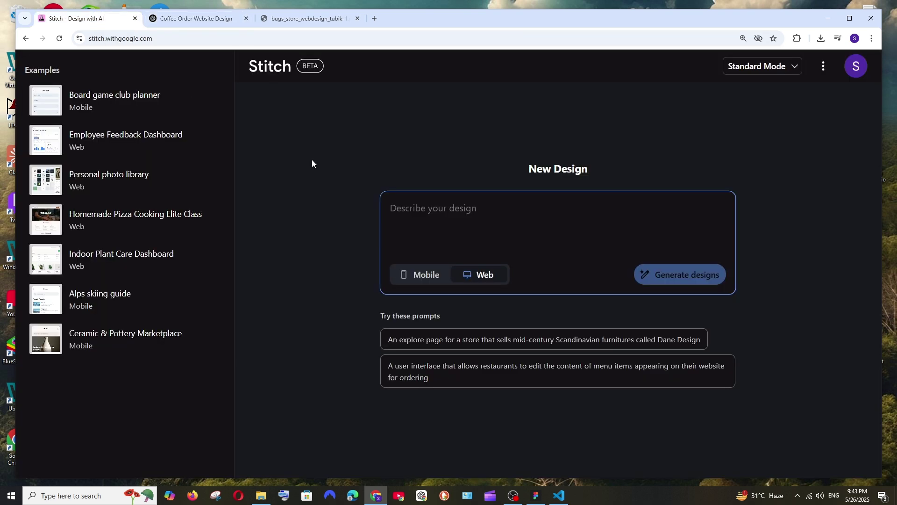
{"action": "key", "text": "ctrl+v"}
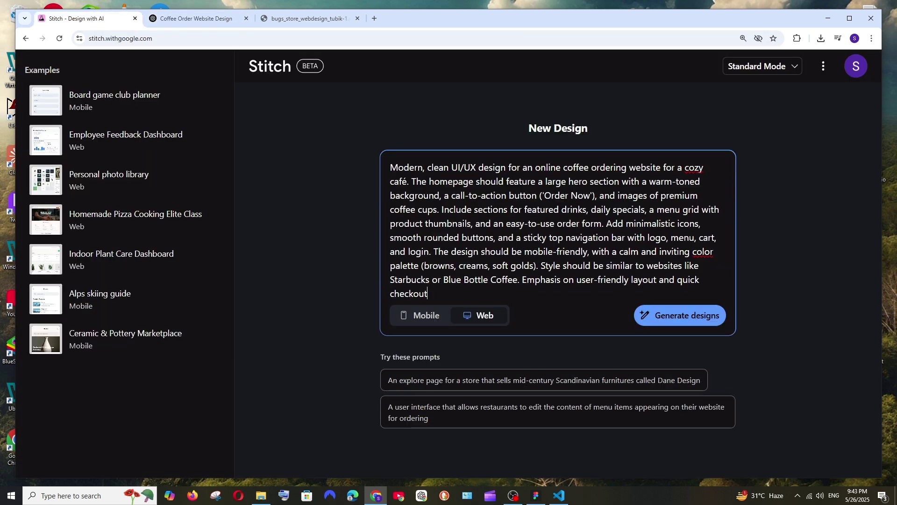
{"action": "left_click", "coordinate": [694, 316]}
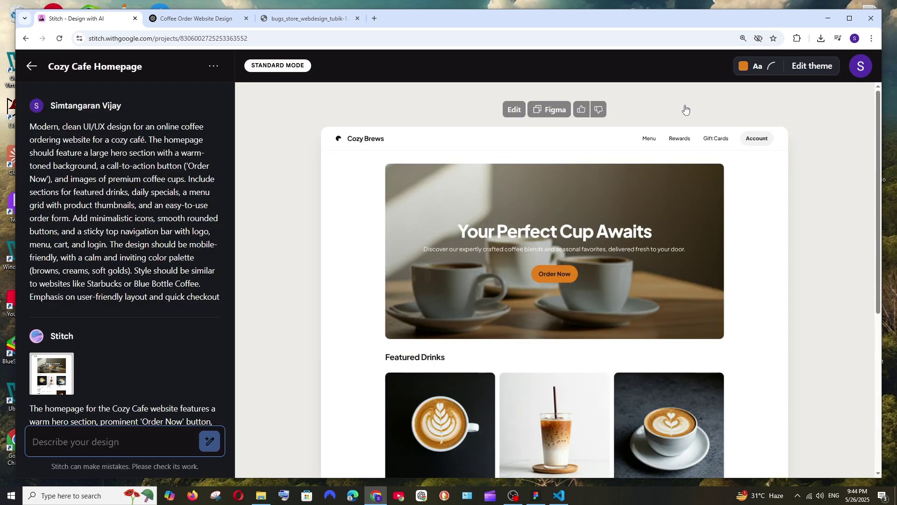
- Examine the generated café homepage from hero section to store selector, and read the accompanying design summary
{"action": "scroll", "coordinate": [644, 244], "scroll_direction": "down", "scroll_amount": 5}
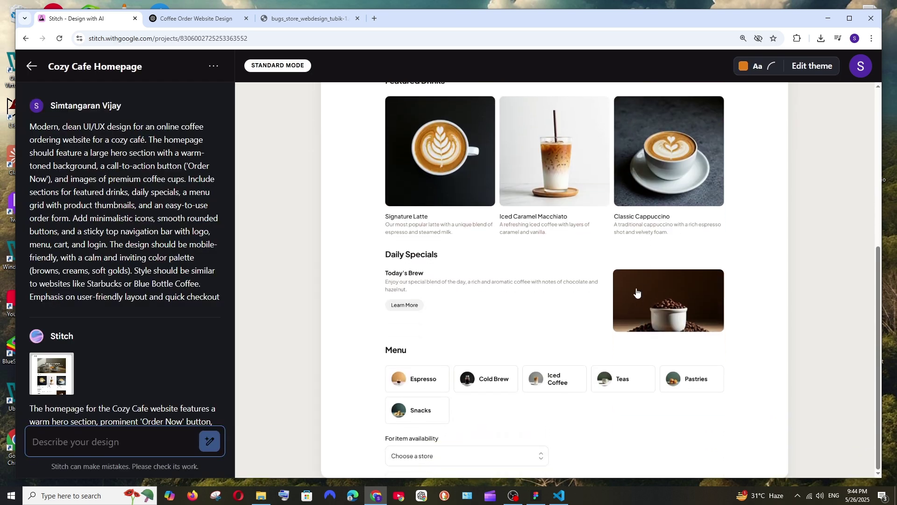
{"action": "scroll", "coordinate": [638, 294], "scroll_direction": "up", "scroll_amount": 5}
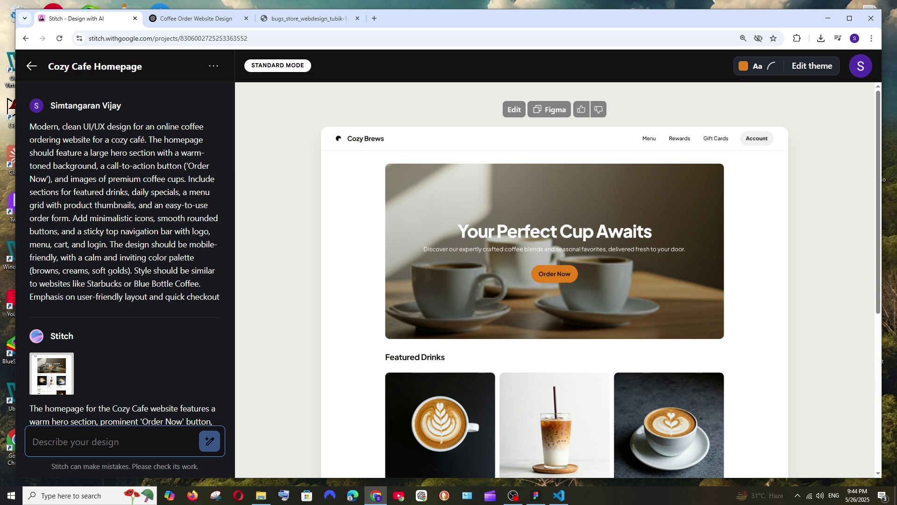
{"action": "scroll", "coordinate": [444, 285], "scroll_direction": "down", "scroll_amount": 2}
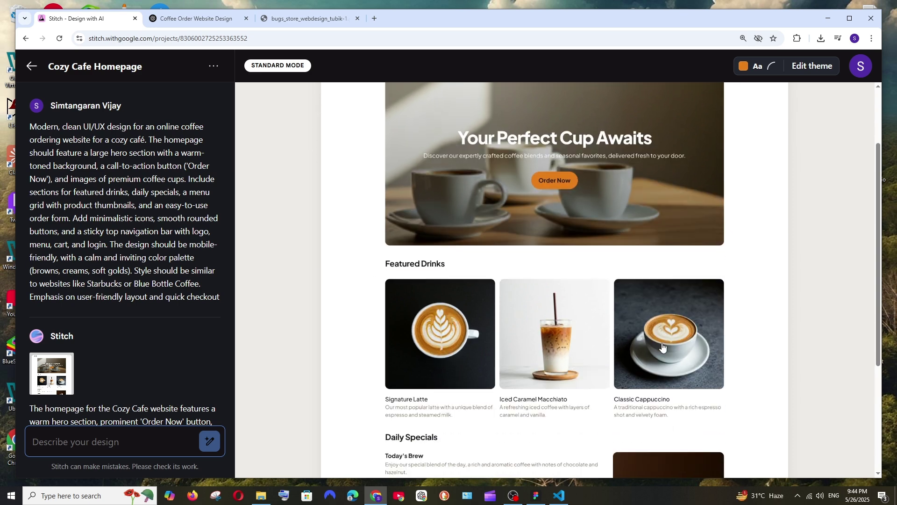
{"action": "scroll", "coordinate": [507, 304], "scroll_direction": "down", "scroll_amount": 3}
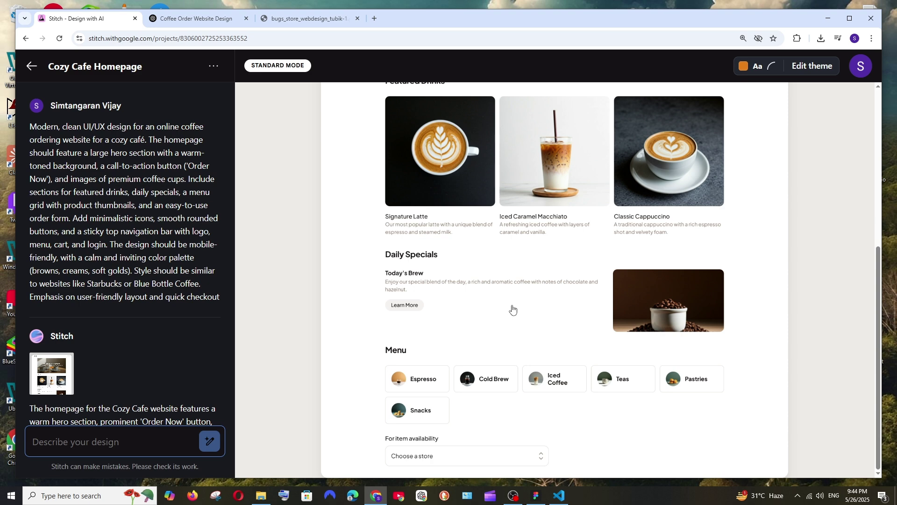
{"action": "scroll", "coordinate": [513, 309], "scroll_direction": "up", "scroll_amount": 4}
{"action": "scroll", "coordinate": [526, 281], "scroll_direction": "down", "scroll_amount": 3}
{"action": "scroll", "coordinate": [551, 296], "scroll_direction": "up", "scroll_amount": 5}
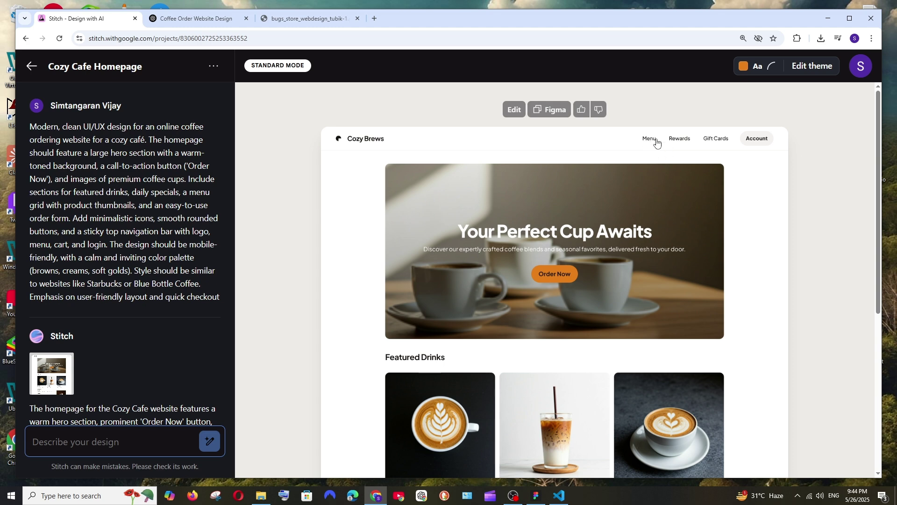
{"action": "scroll", "coordinate": [110, 310], "scroll_direction": "down", "scroll_amount": 3}
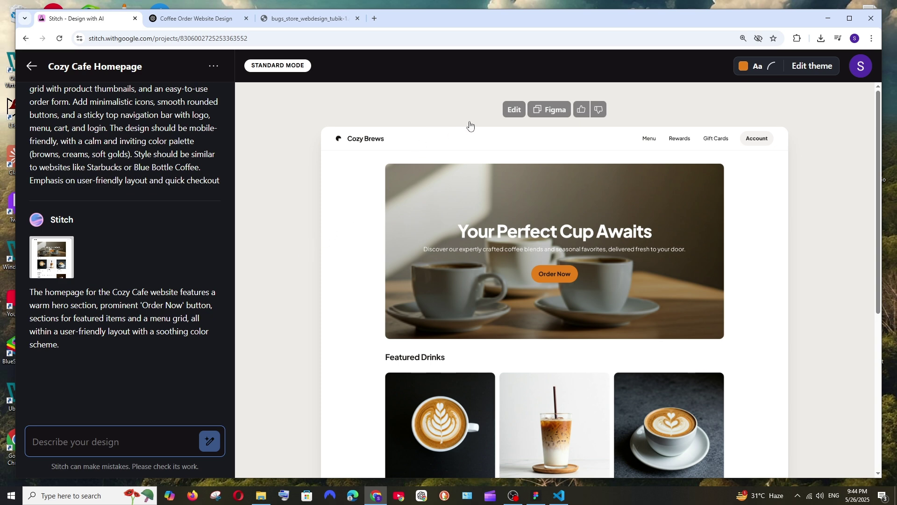
- Select the Cozy Brews homepage for editing and submit the prompt "give me the designs for all the other pages"
{"action": "left_click", "coordinate": [515, 110]}
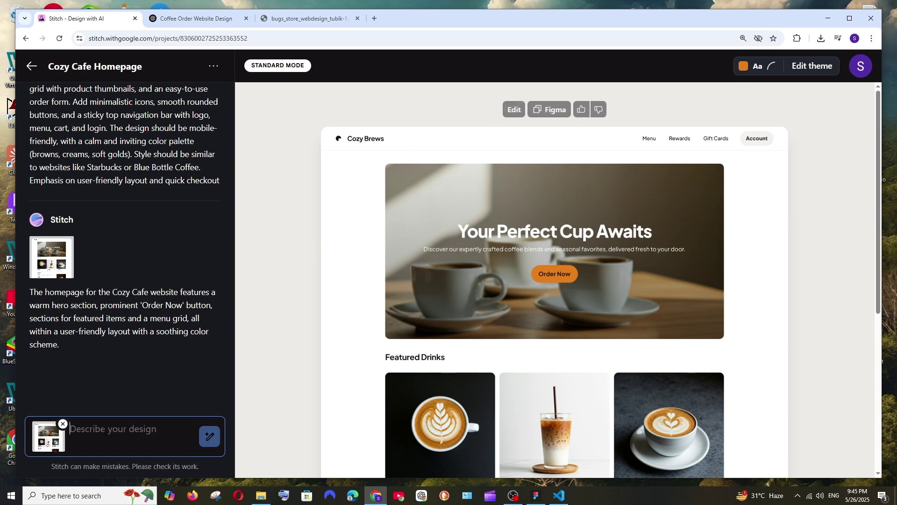
{"action": "type", "text": "give me the designs for all the other pages"}
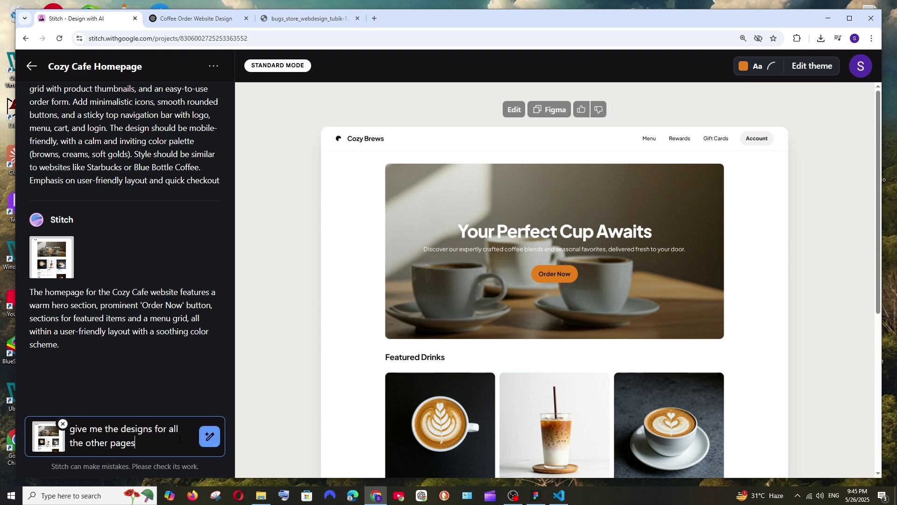
{"action": "left_click", "coordinate": [201, 440]}
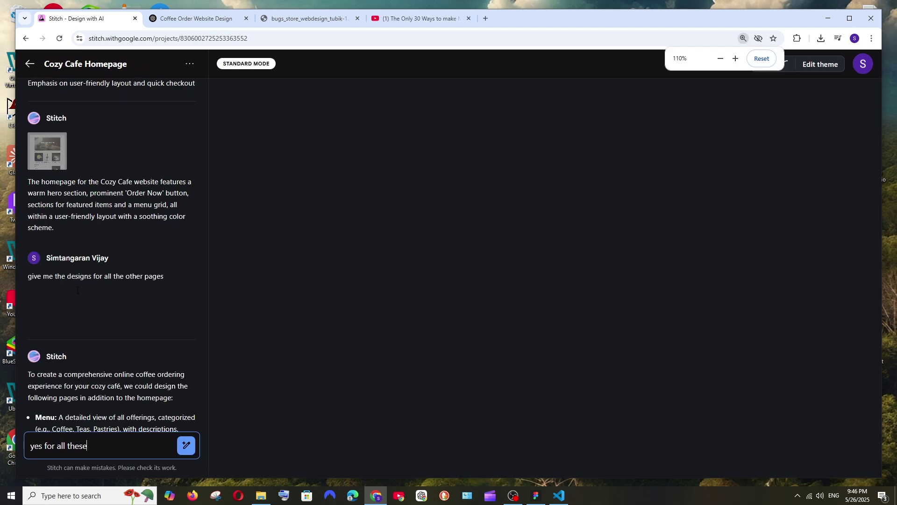
- Read the proposed list of additional pages and reply "yes for all these" to generate them
{"action": "left_click_drag", "start_coordinate": [32, 276], "coordinate": [158, 277]}
{"action": "scroll", "coordinate": [97, 305], "scroll_direction": "down", "scroll_amount": 1}
{"action": "scroll", "coordinate": [97, 309], "scroll_direction": "down", "scroll_amount": 2}
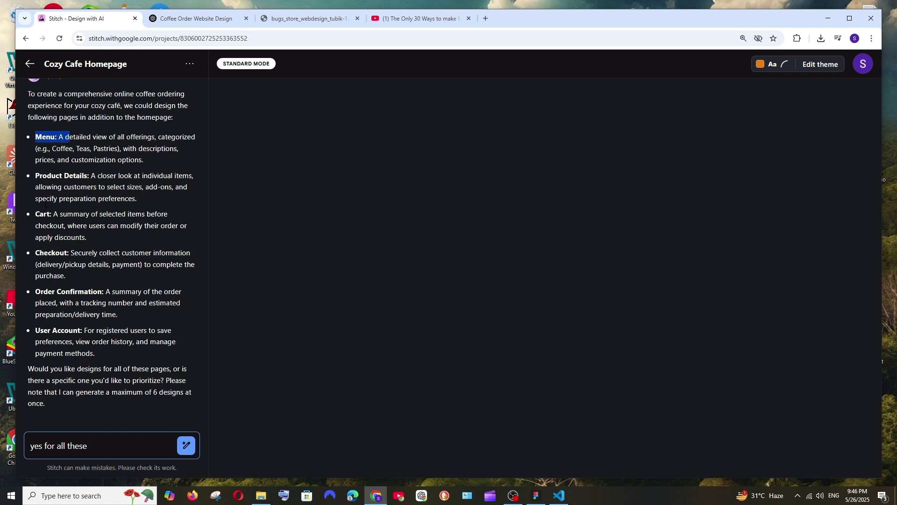
{"action": "left_click_drag", "start_coordinate": [41, 265], "coordinate": [89, 253]}
{"action": "left_click_drag", "start_coordinate": [77, 291], "coordinate": [102, 292]}
{"action": "left_click", "coordinate": [115, 443]}
{"action": "scroll", "coordinate": [140, 397], "scroll_direction": "down", "scroll_amount": 1}
{"action": "left_click", "coordinate": [182, 447]}
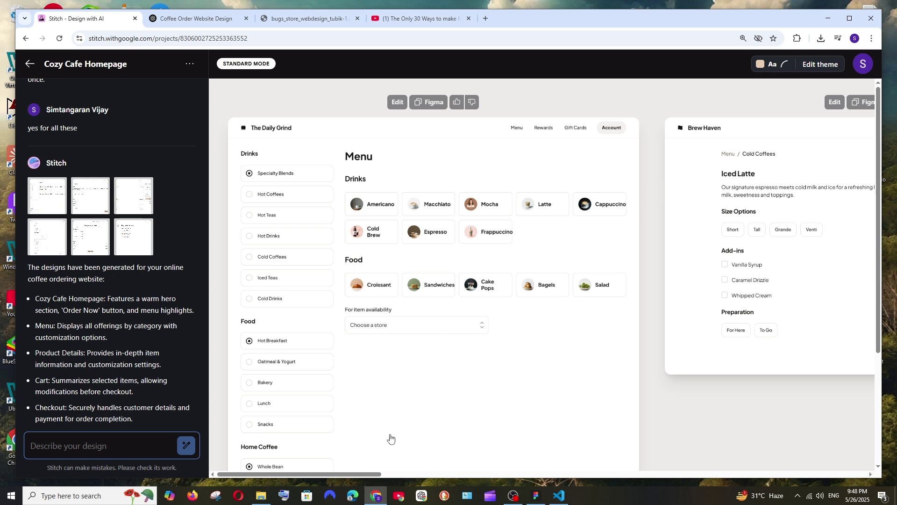
- Examine the generated product details, cart, checkout and order confirmation pages, and return to the menu page
{"action": "scroll", "coordinate": [391, 438], "scroll_direction": "right", "scroll_amount": 8}
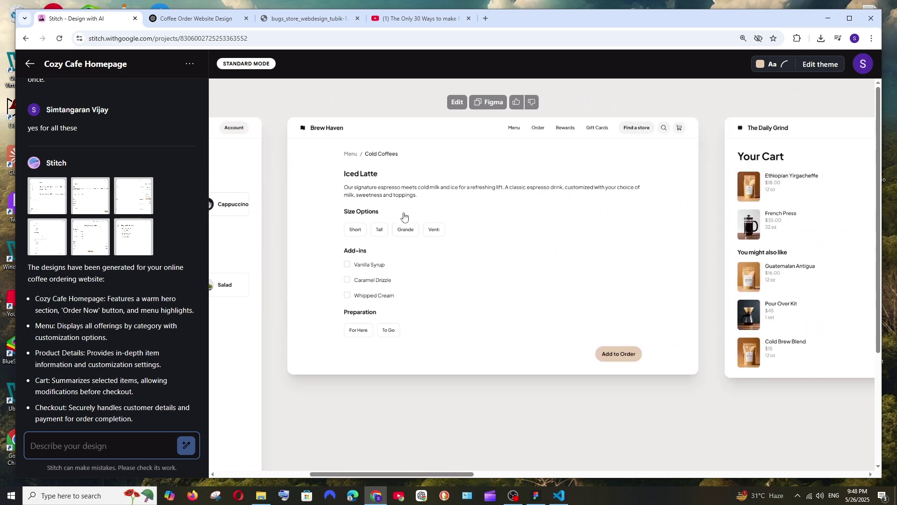
{"action": "left_click_drag", "start_coordinate": [430, 472], "coordinate": [513, 472]}
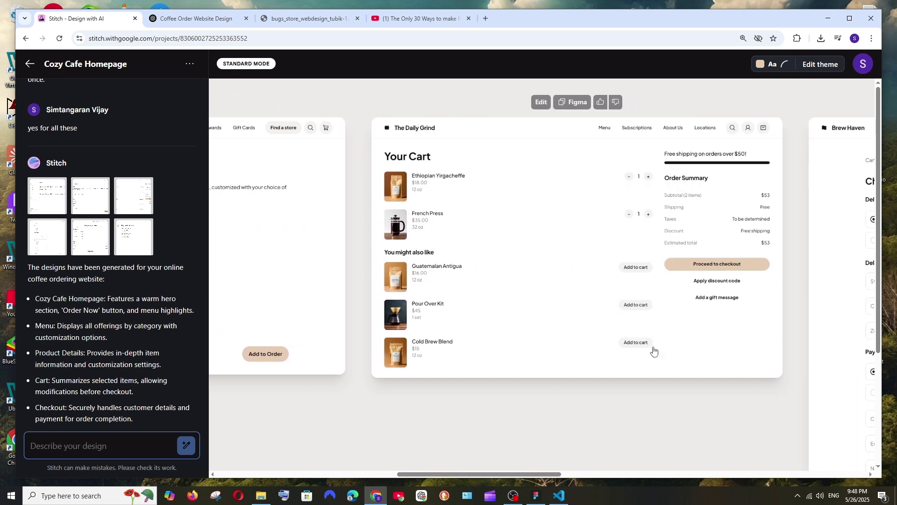
{"action": "left_click_drag", "start_coordinate": [514, 473], "coordinate": [616, 469]}
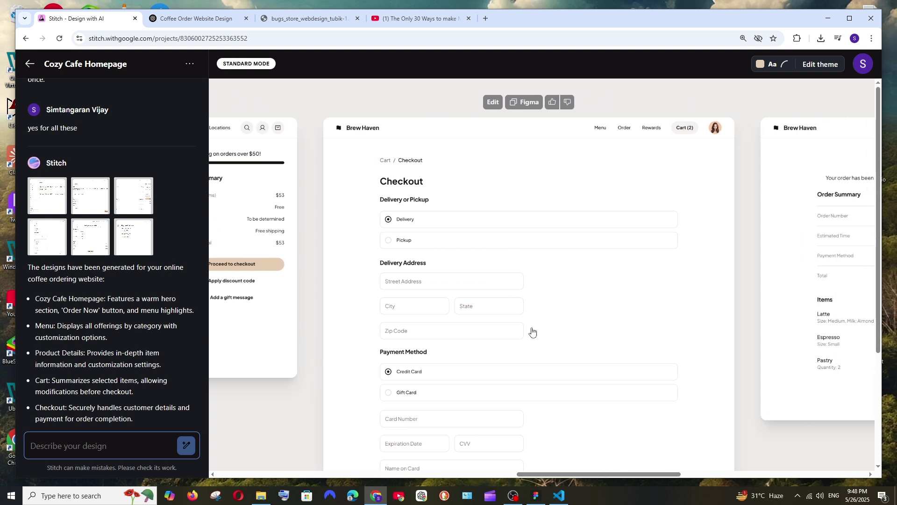
{"action": "scroll", "coordinate": [499, 293], "scroll_direction": "down", "scroll_amount": 2}
{"action": "scroll", "coordinate": [499, 294], "scroll_direction": "up", "scroll_amount": 1}
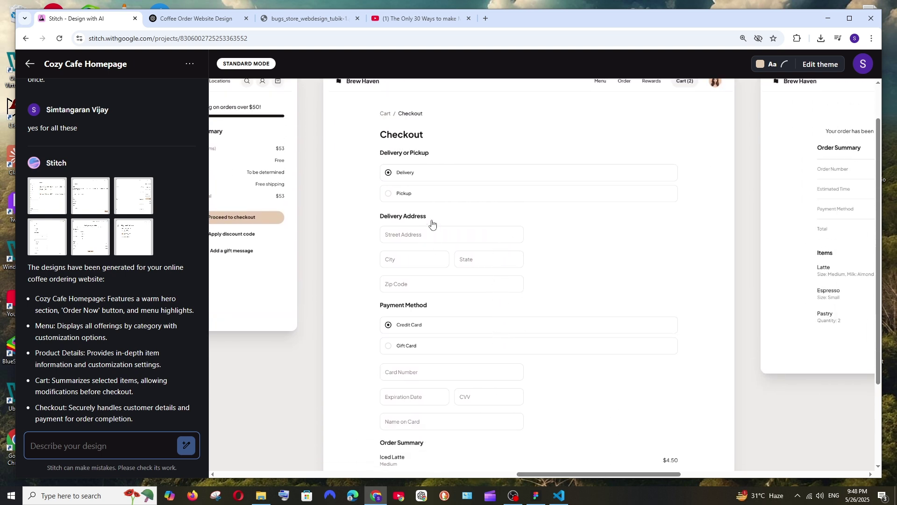
{"action": "scroll", "coordinate": [471, 240], "scroll_direction": "down", "scroll_amount": 2}
{"action": "scroll", "coordinate": [486, 318], "scroll_direction": "down", "scroll_amount": 1}
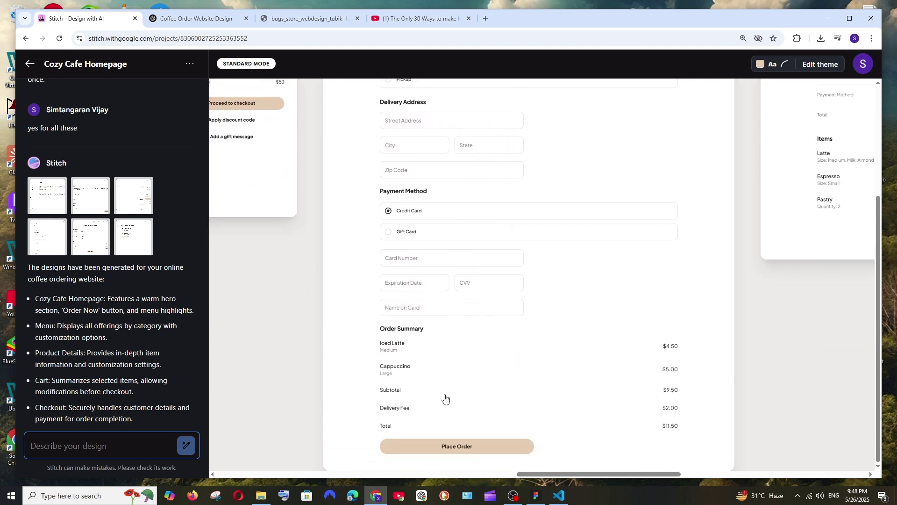
{"action": "left_click_drag", "start_coordinate": [590, 474], "coordinate": [690, 474]}
{"action": "scroll", "coordinate": [616, 397], "scroll_direction": "up", "scroll_amount": 3}
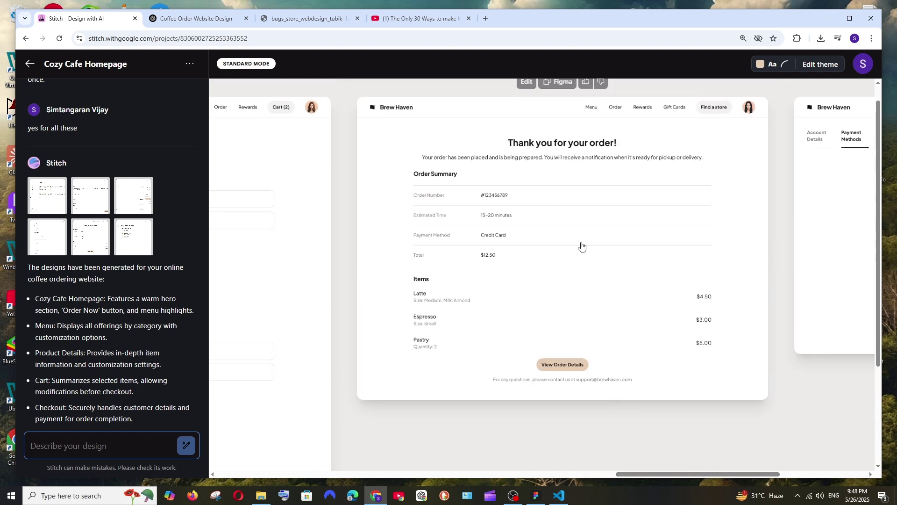
{"action": "left_click_drag", "start_coordinate": [667, 473], "coordinate": [310, 460]}
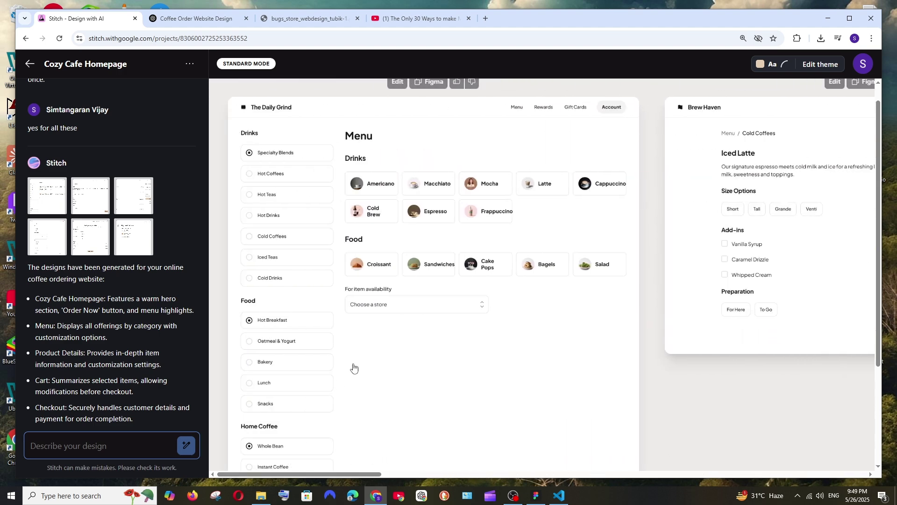
- Reopen the earlier Cozy Brews homepage design from the conversation history to compare it with the new pages
{"action": "scroll", "coordinate": [140, 303], "scroll_direction": "up", "scroll_amount": 4}
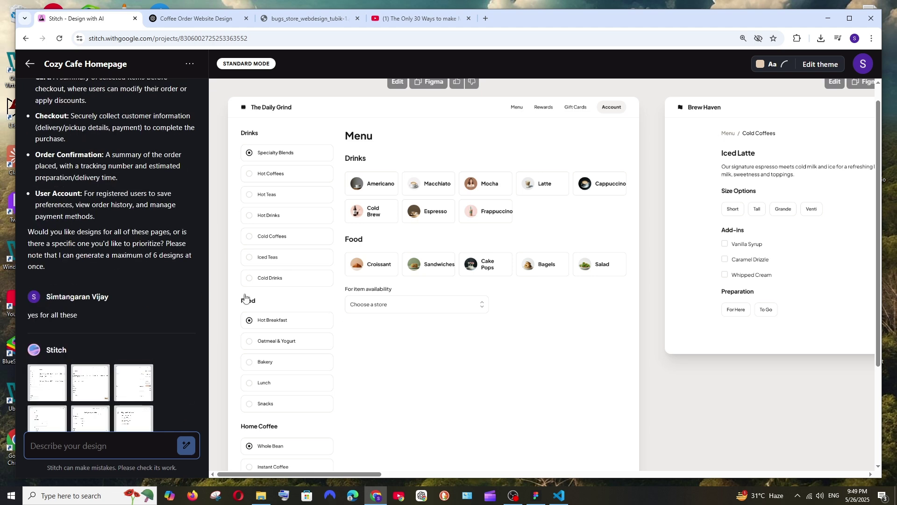
{"action": "scroll", "coordinate": [130, 276], "scroll_direction": "up", "scroll_amount": 3}
{"action": "scroll", "coordinate": [133, 251], "scroll_direction": "up", "scroll_amount": 6}
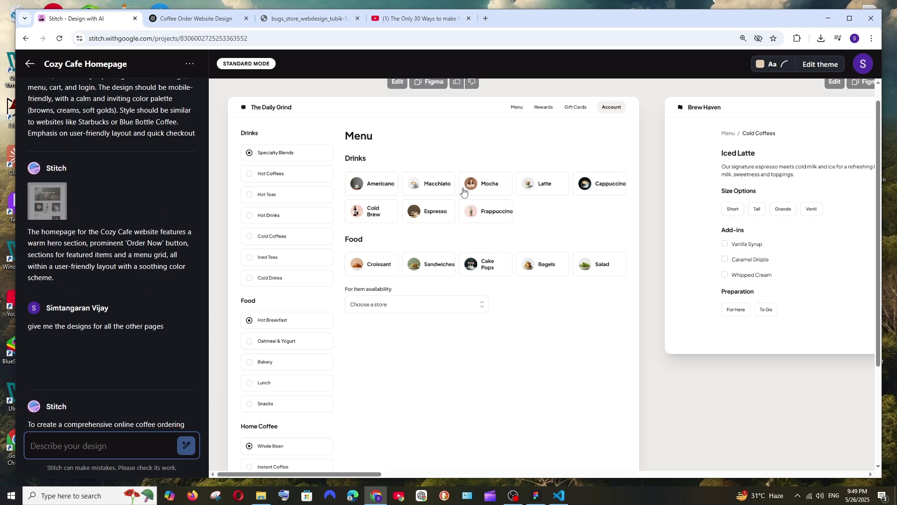
{"action": "left_click", "coordinate": [45, 208]}
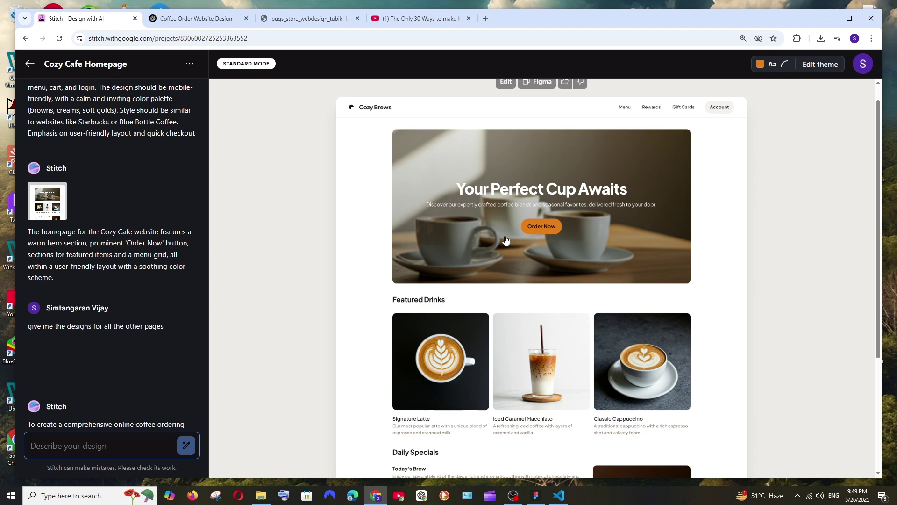
{"action": "scroll", "coordinate": [153, 242], "scroll_direction": "down", "scroll_amount": 7}
{"action": "scroll", "coordinate": [500, 253], "scroll_direction": "up", "scroll_amount": 1}
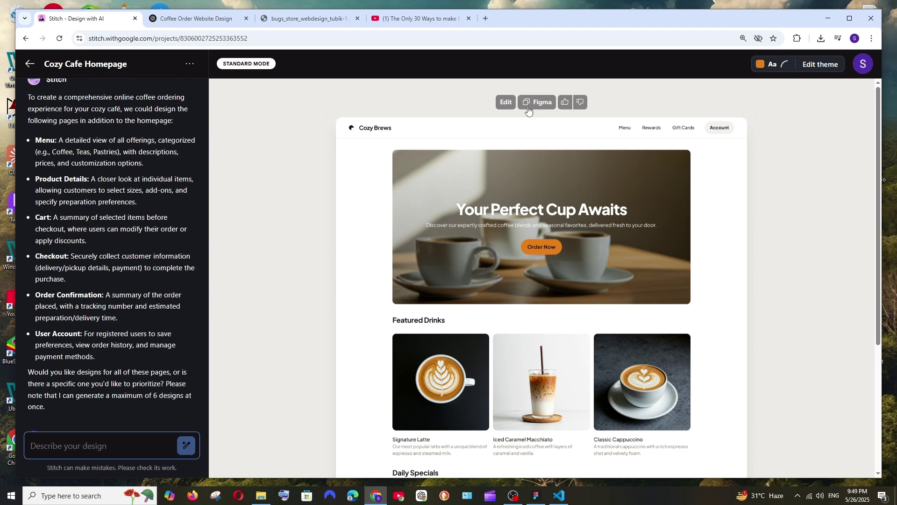
- Bring back the set of six generated pages and look through them from the menu to the order confirmation
{"action": "scroll", "coordinate": [146, 253], "scroll_direction": "down", "scroll_amount": 8}
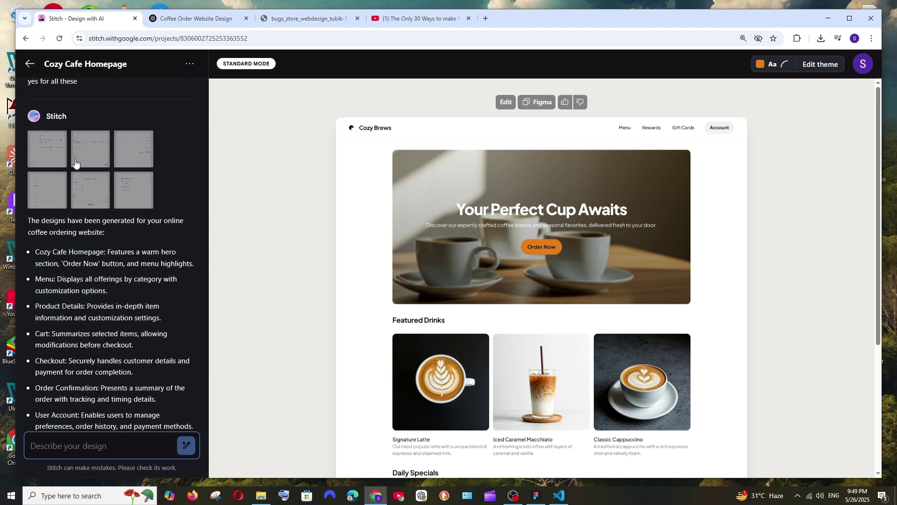
{"action": "left_click", "coordinate": [71, 149]}
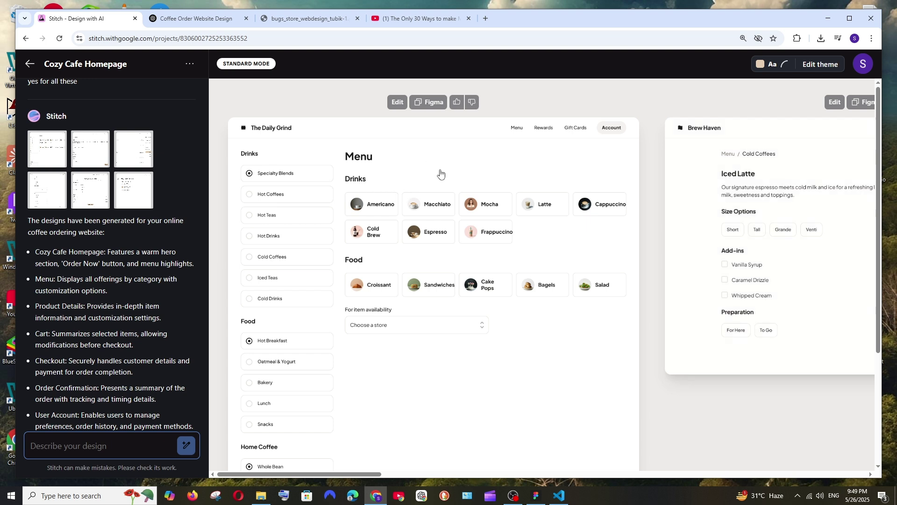
{"action": "scroll", "coordinate": [479, 227], "scroll_direction": "down", "scroll_amount": 5}
{"action": "scroll", "coordinate": [479, 233], "scroll_direction": "up", "scroll_amount": 5}
{"action": "left_click", "coordinate": [382, 176]}
{"action": "left_click", "coordinate": [58, 431]}
{"action": "left_click_drag", "start_coordinate": [346, 474], "coordinate": [678, 465]}
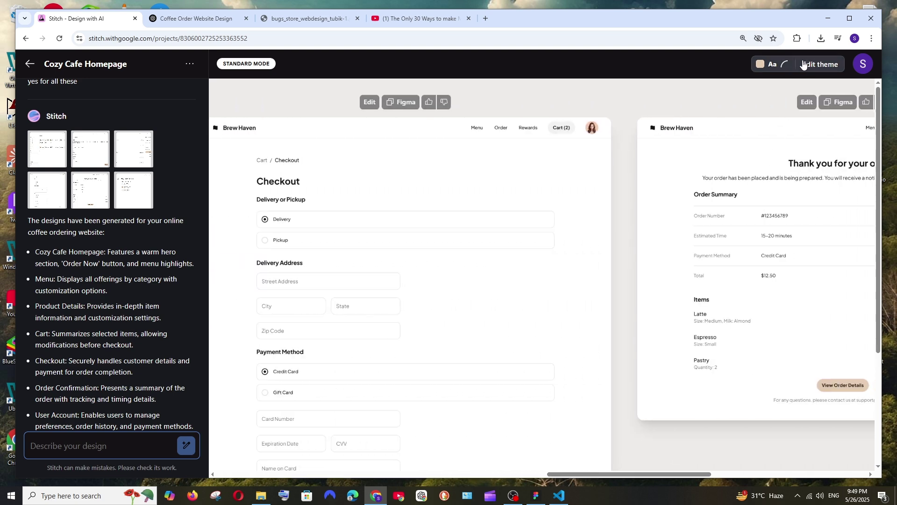
{"action": "left_click_drag", "start_coordinate": [624, 474], "coordinate": [425, 456]}
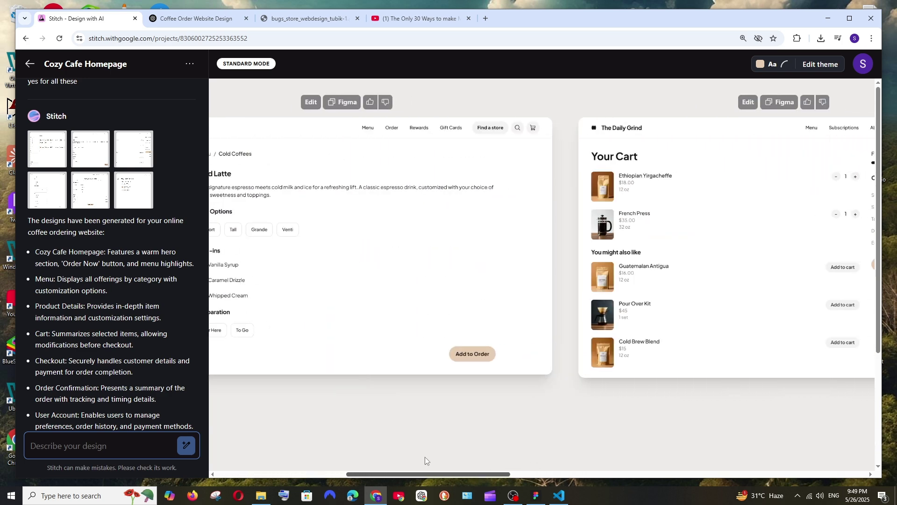
- In the theme settings, set the appearance to Dark and the custom colour to #e5353e
{"action": "left_click", "coordinate": [811, 68]}
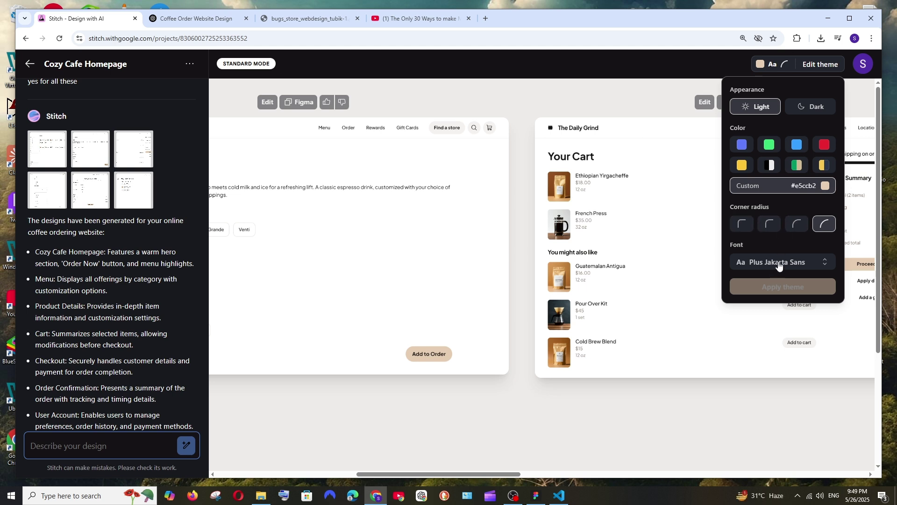
{"action": "left_click", "coordinate": [810, 108]}
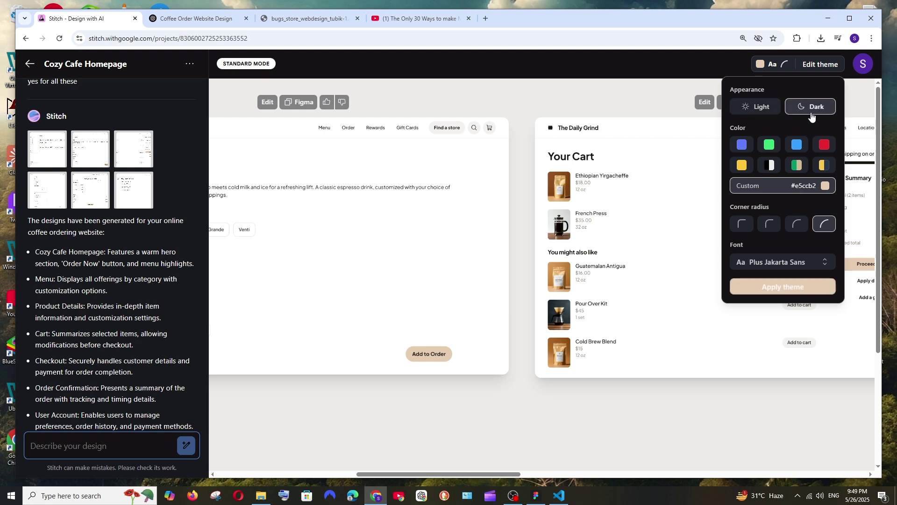
{"action": "left_click", "coordinate": [821, 148]}
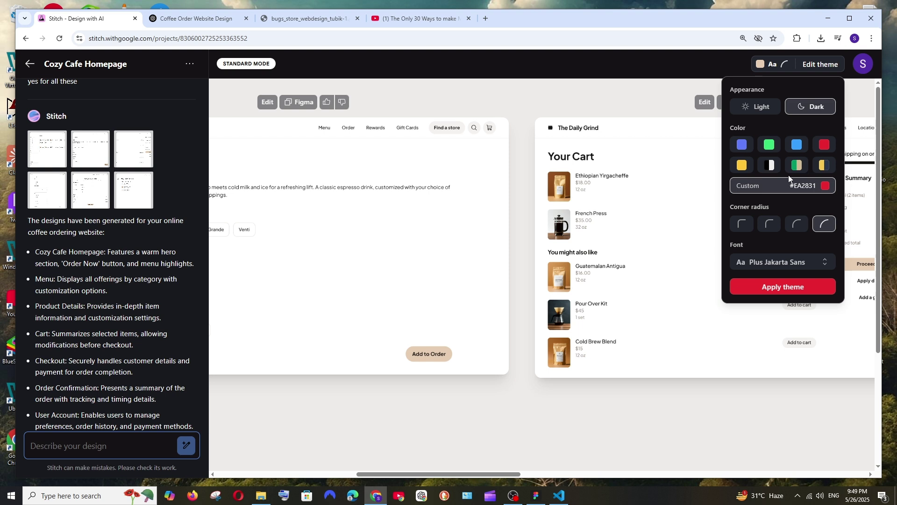
{"action": "left_click", "coordinate": [825, 187]}
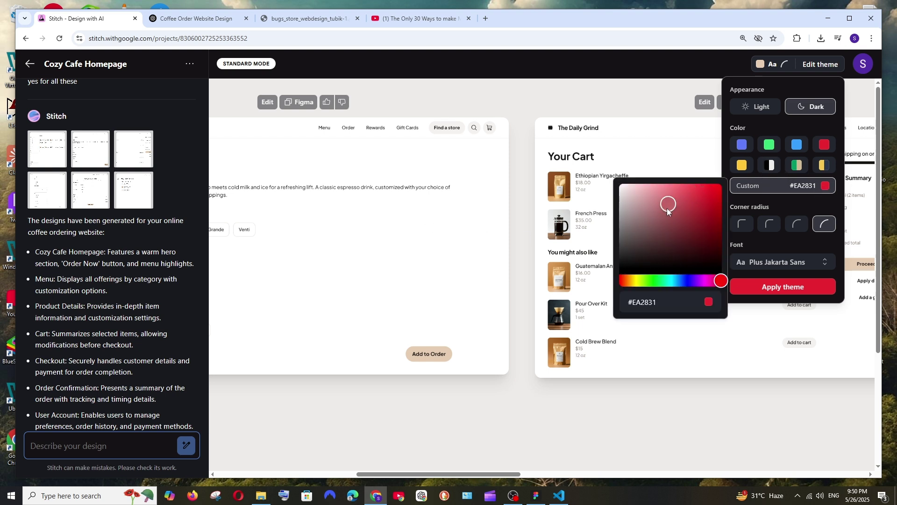
{"action": "left_click_drag", "start_coordinate": [683, 240], "coordinate": [698, 206]}
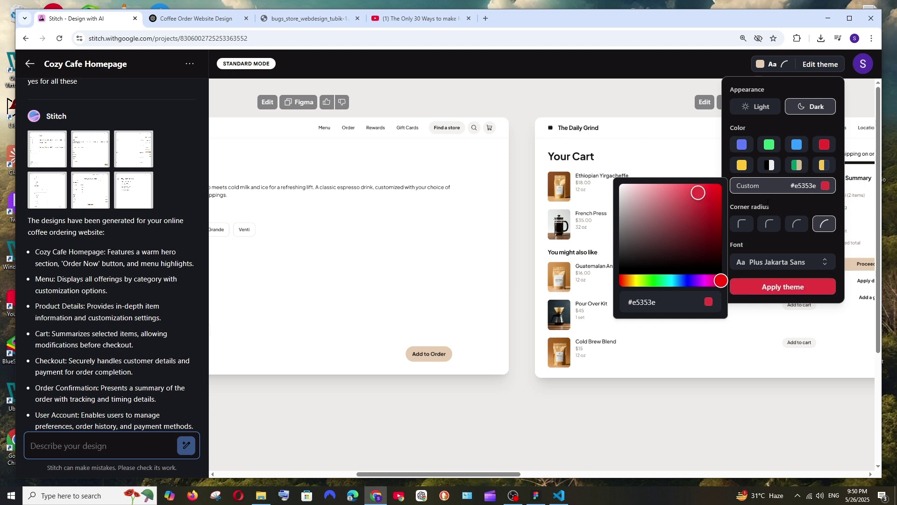
- Choose the second-largest corner radius and the Newsreader font, and apply the theme to the designs
{"action": "left_click", "coordinate": [795, 225]}
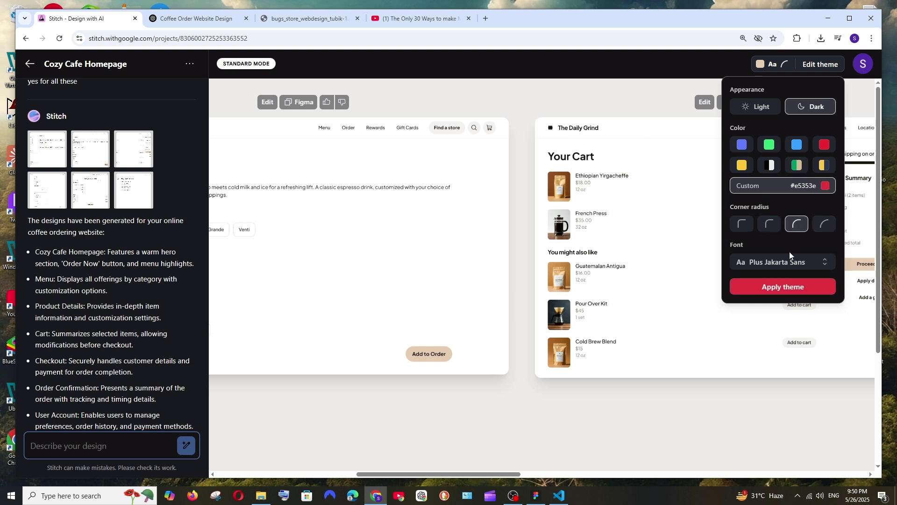
{"action": "left_click", "coordinate": [767, 266]}
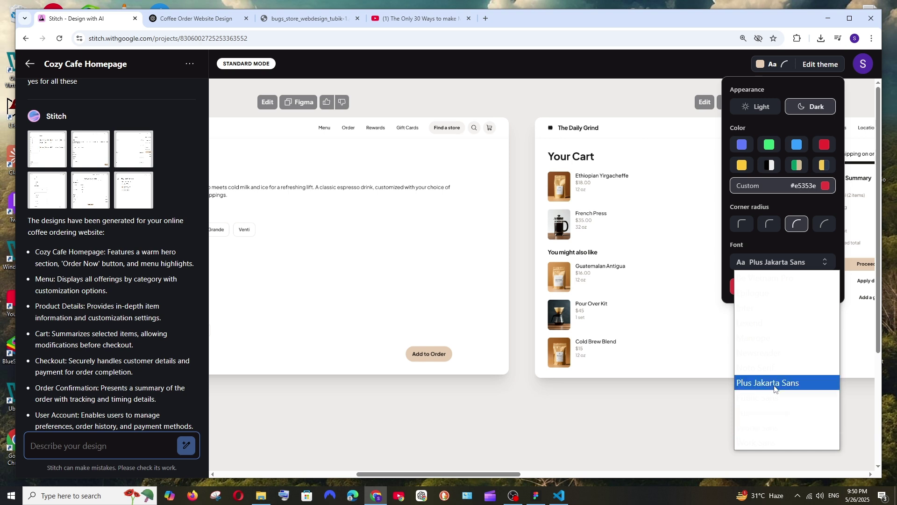
{"action": "left_click", "coordinate": [775, 350]}
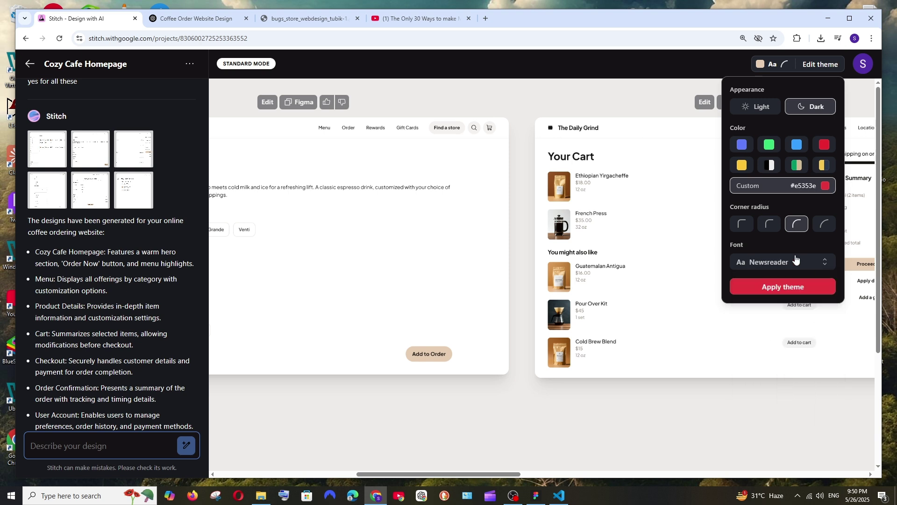
{"action": "left_click", "coordinate": [755, 287]}
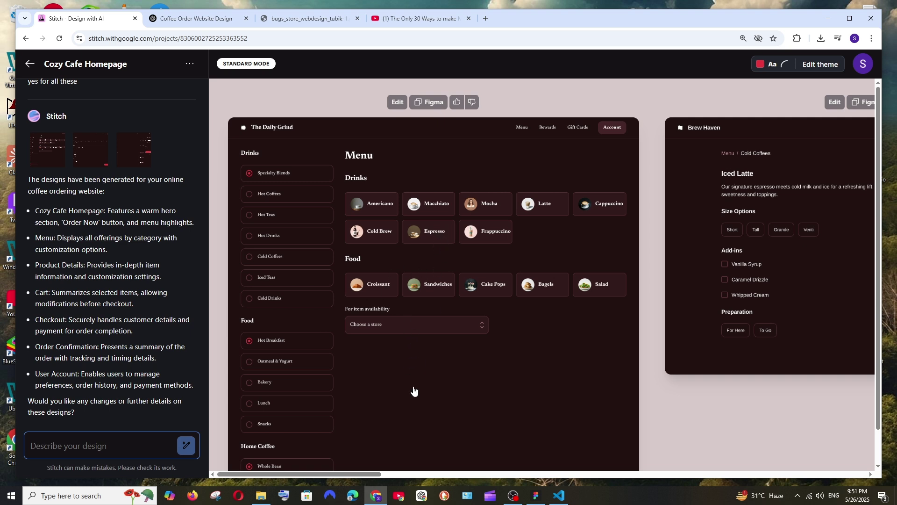
- View the restyled Iced Latte product page in the enlarged preview, close it, and return to the menu page
{"action": "left_click_drag", "start_coordinate": [355, 474], "coordinate": [401, 474]}
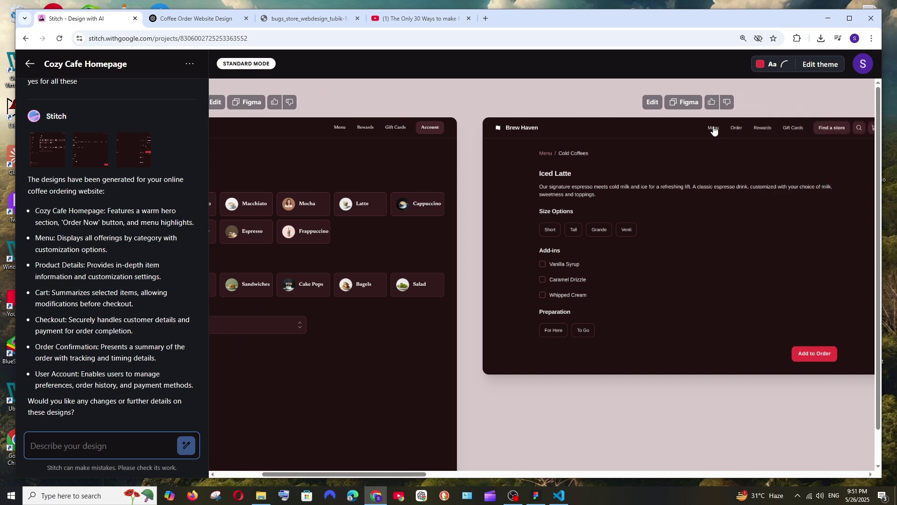
{"action": "left_click", "coordinate": [775, 64]}
{"action": "double_click", "coordinate": [681, 165]}
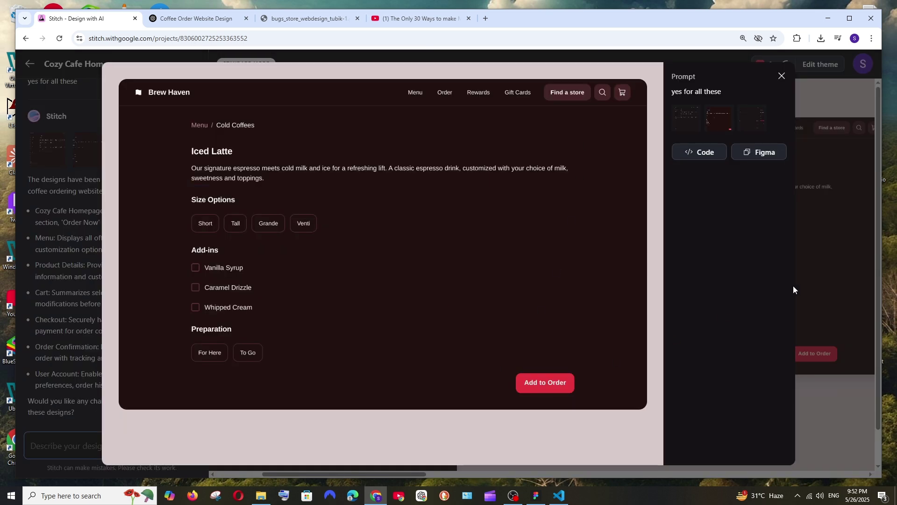
{"action": "left_click", "coordinate": [796, 290]}
{"action": "left_click_drag", "start_coordinate": [411, 476], "coordinate": [366, 426]}
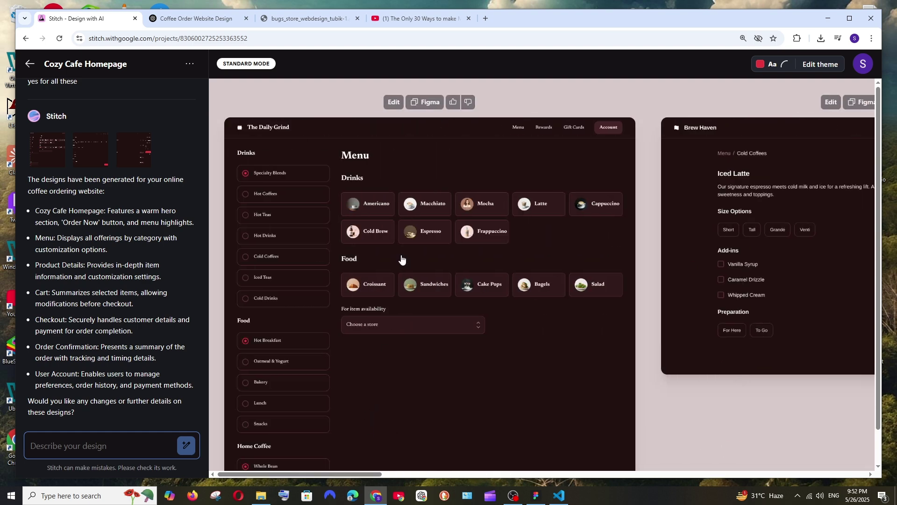
- Open the Daily Grind menu page in the enlarged preview, check its code view, and return to the design view
{"action": "left_click", "coordinate": [398, 161]}
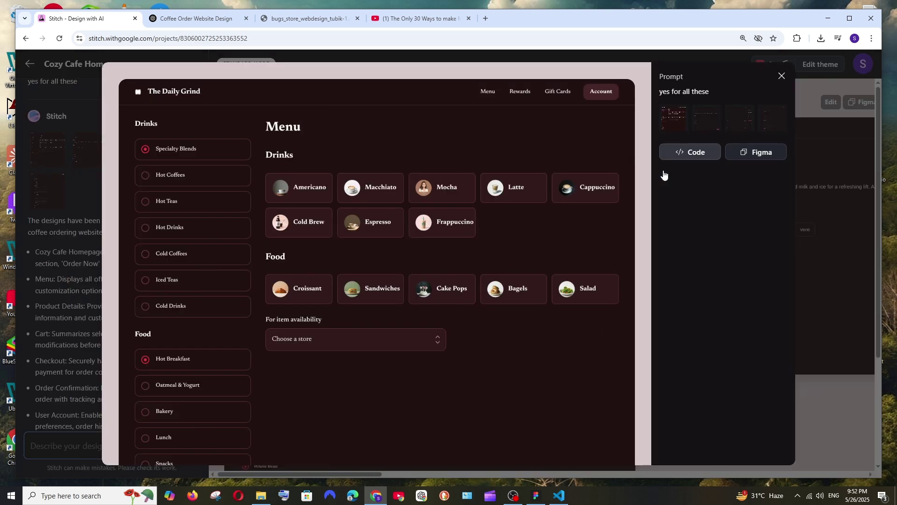
{"action": "left_click", "coordinate": [690, 152]}
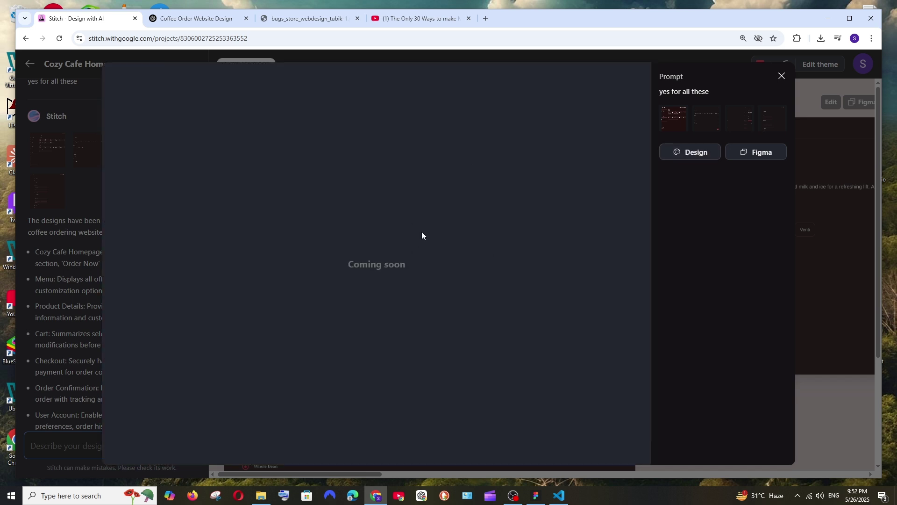
{"action": "left_click", "coordinate": [695, 154]}
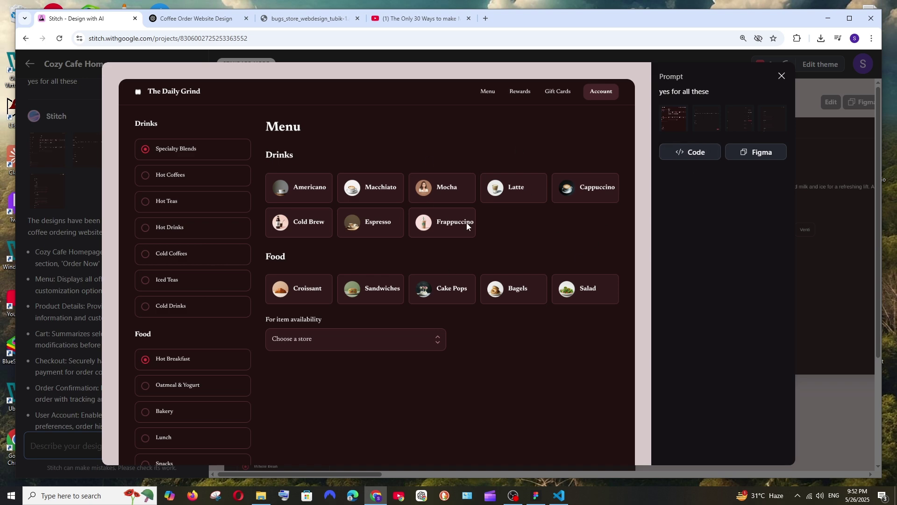
- Close the enlarged preview and save the Daily Grind menu design as the PNG image download (1) in Downloads
{"action": "left_click", "coordinate": [781, 76]}
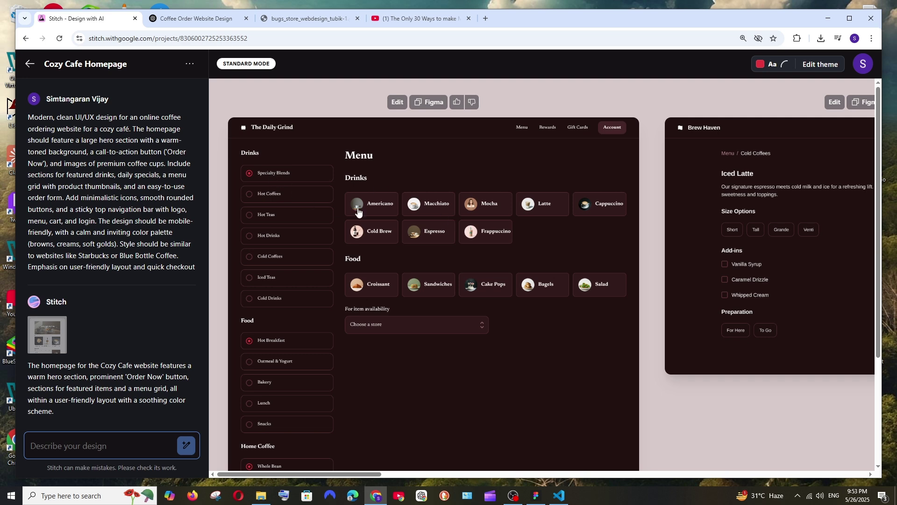
{"action": "right_click", "coordinate": [391, 208]}
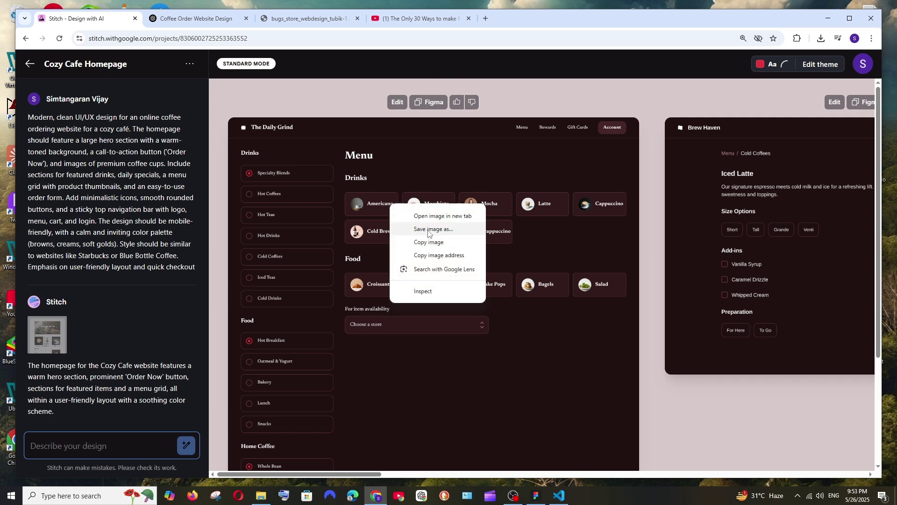
{"action": "left_click", "coordinate": [428, 229]}
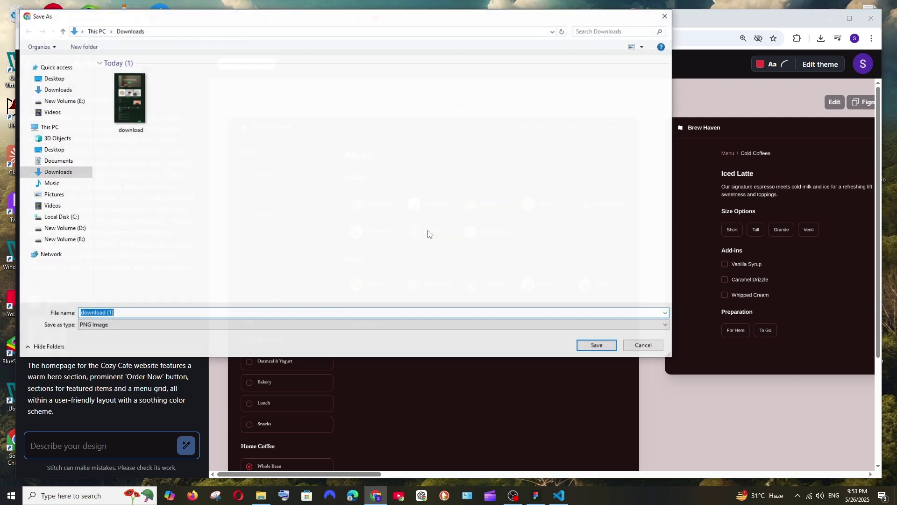
{"action": "left_click", "coordinate": [597, 345]}
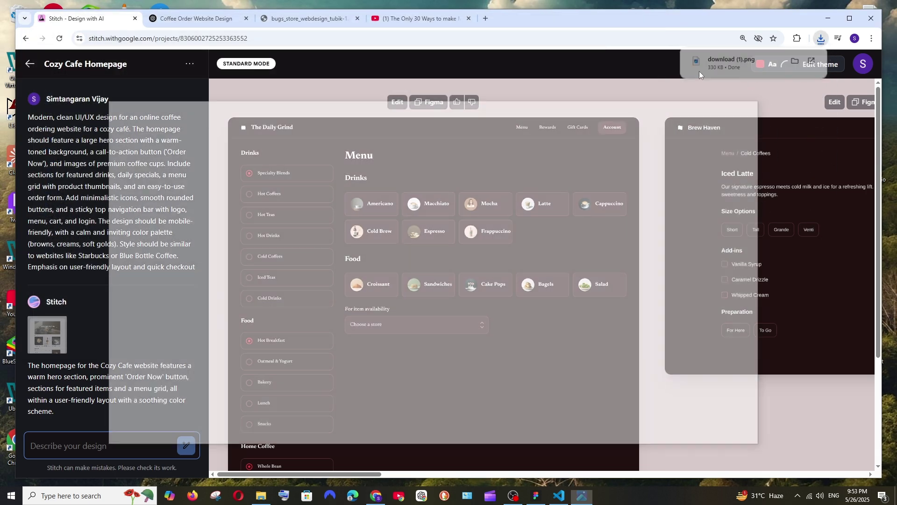
- Open the downloaded menu image download (1).png and zoom in to inspect the detail of the drink and food cards
{"action": "left_click", "coordinate": [700, 71]}
{"action": "left_click", "coordinate": [730, 111]}
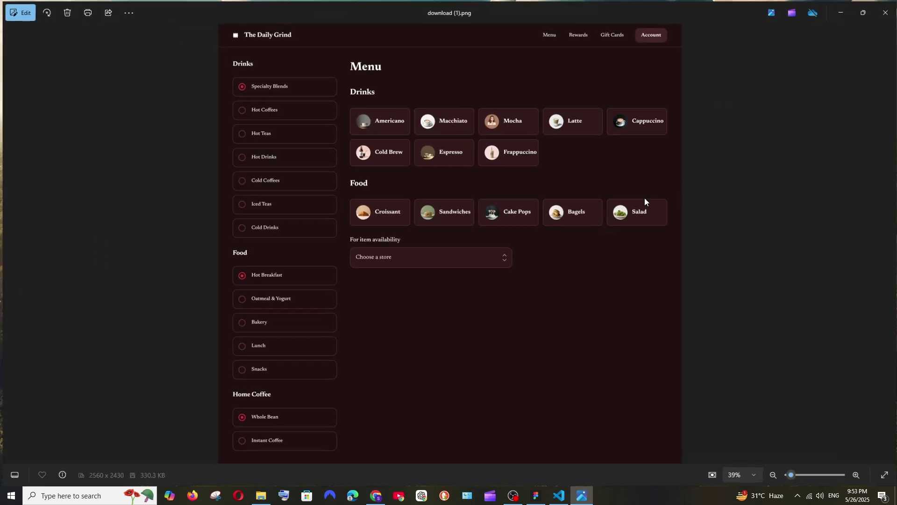
{"action": "mouse_move", "coordinate": [793, 478]}
{"action": "left_mouse_down"}
{"action": "mouse_move", "coordinate": [809, 477]}
{"action": "mouse_move", "coordinate": [794, 476]}
{"action": "left_mouse_up"}
{"action": "scroll", "coordinate": [444, 323], "scroll_direction": "up", "scroll_amount": 1}
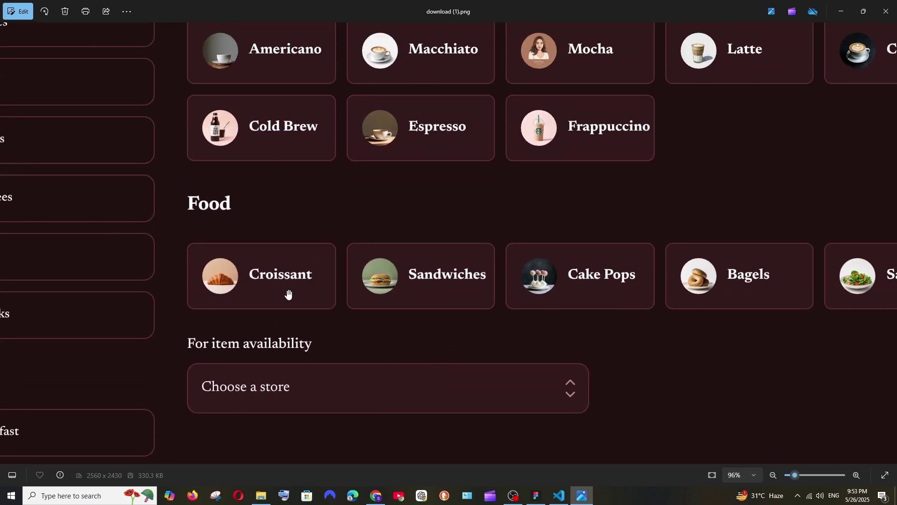
{"action": "scroll", "coordinate": [410, 240], "scroll_direction": "up", "scroll_amount": 3}
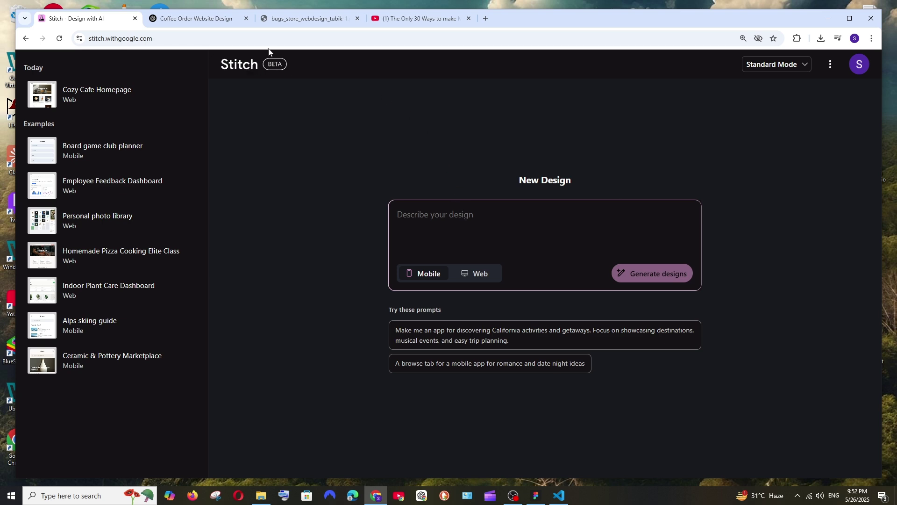
- Switch to the ChatGPT conversation and select the full prompt for the anime toy e-commerce mobile app
{"action": "left_click", "coordinate": [196, 18]}
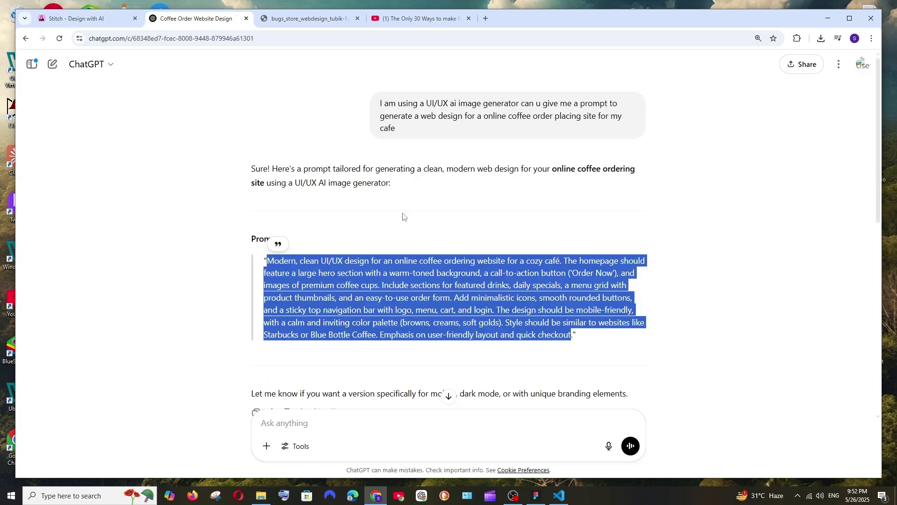
{"action": "scroll", "coordinate": [402, 215], "scroll_direction": "down", "scroll_amount": 4}
{"action": "scroll", "coordinate": [403, 215], "scroll_direction": "down", "scroll_amount": 4}
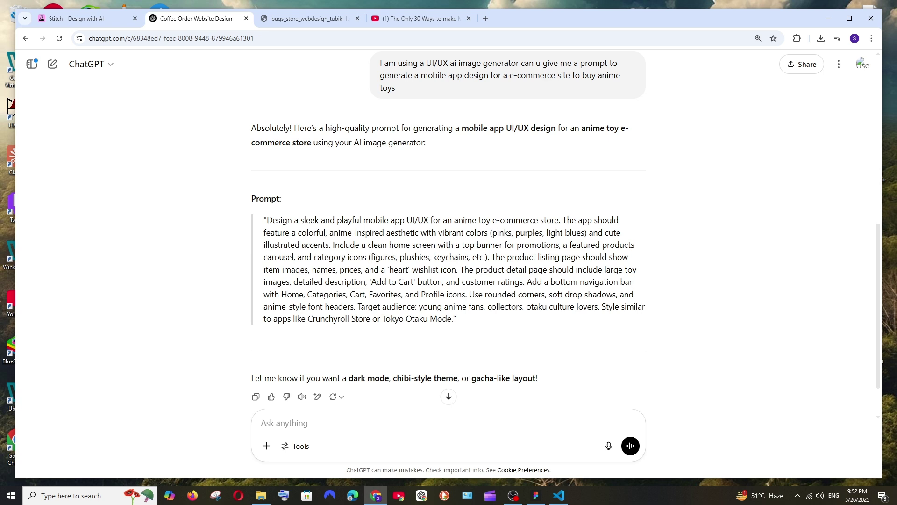
{"action": "scroll", "coordinate": [445, 159], "scroll_direction": "up", "scroll_amount": 1}
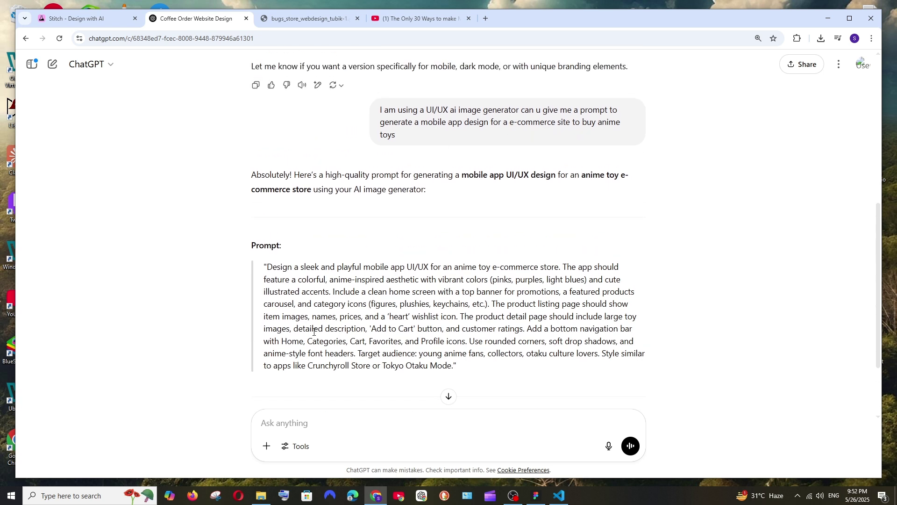
{"action": "left_click_drag", "start_coordinate": [266, 267], "coordinate": [450, 367]}
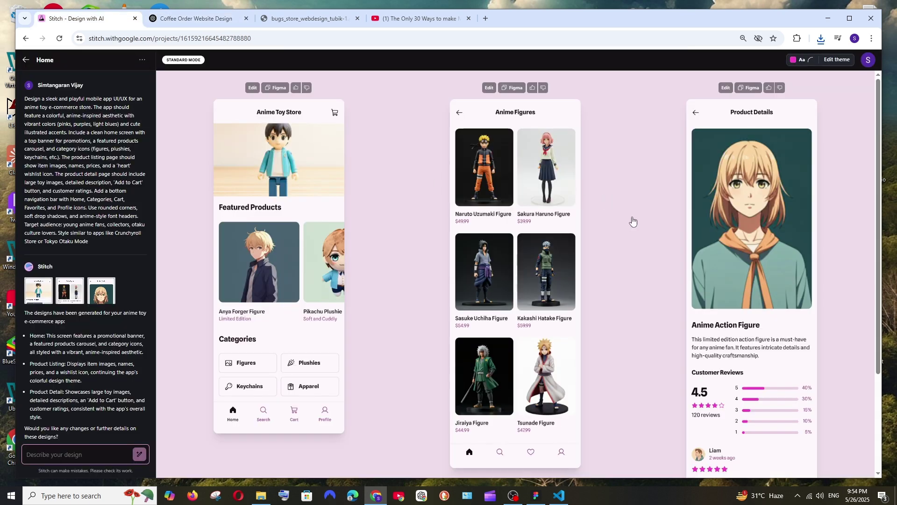
- Examine the generated anime toy store screens, viewing Anime Figures in the enlarged preview and the Product Details page down to its end
{"action": "left_click_drag", "start_coordinate": [632, 222], "coordinate": [631, 185]}
{"action": "left_click", "coordinate": [488, 240]}
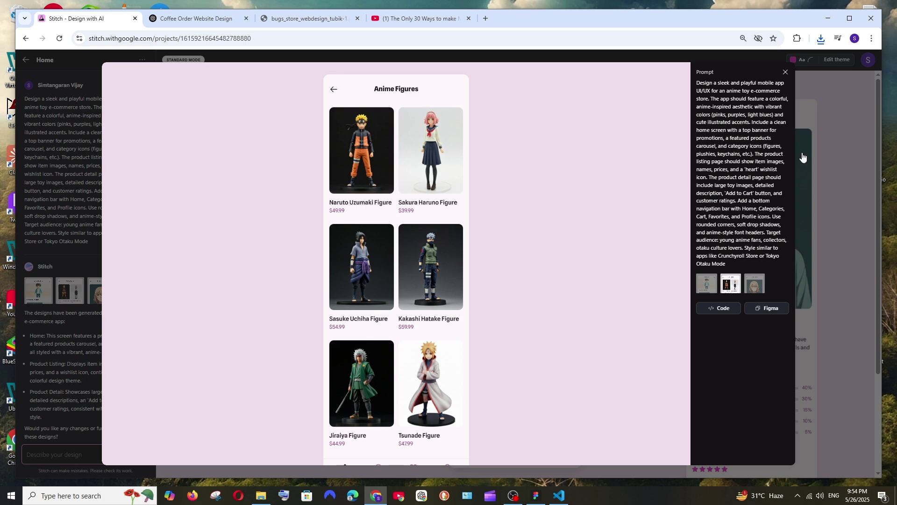
{"action": "left_click", "coordinate": [785, 72]}
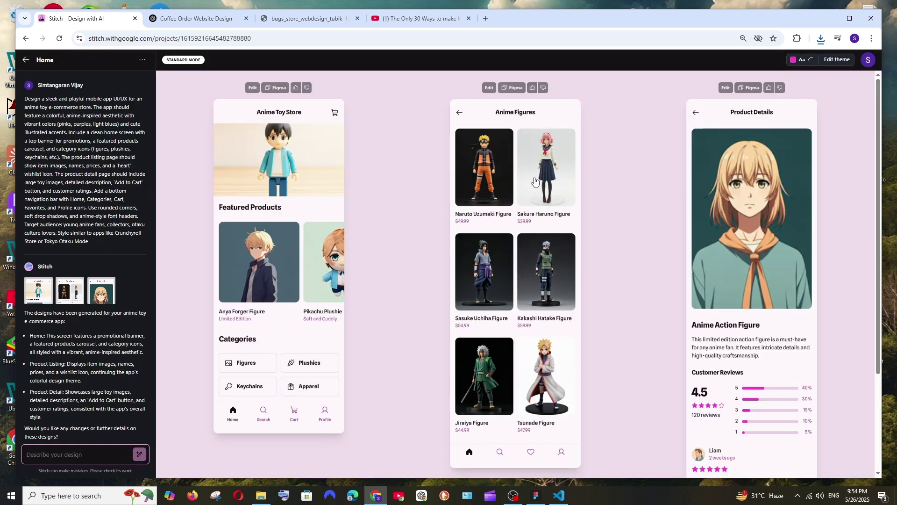
{"action": "scroll", "coordinate": [762, 283], "scroll_direction": "down", "scroll_amount": 1}
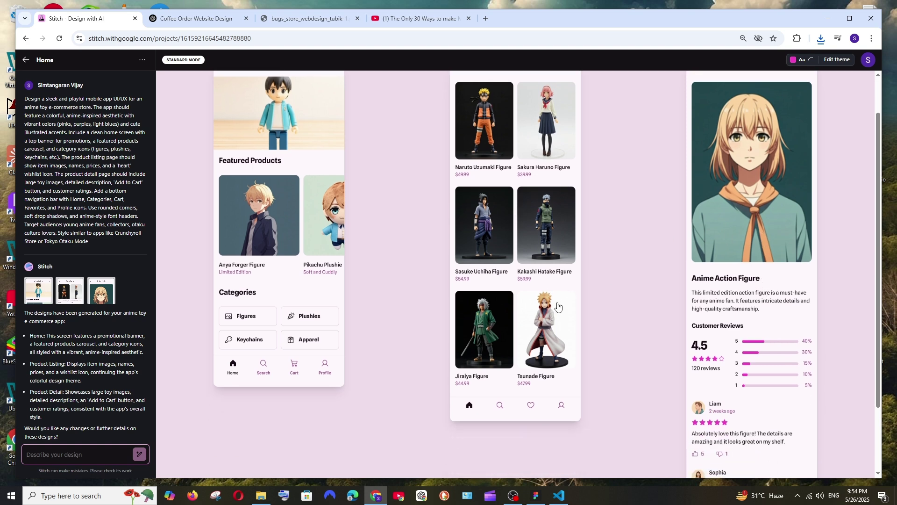
{"action": "scroll", "coordinate": [771, 266], "scroll_direction": "down", "scroll_amount": 1}
{"action": "scroll", "coordinate": [767, 224], "scroll_direction": "up", "scroll_amount": 1}
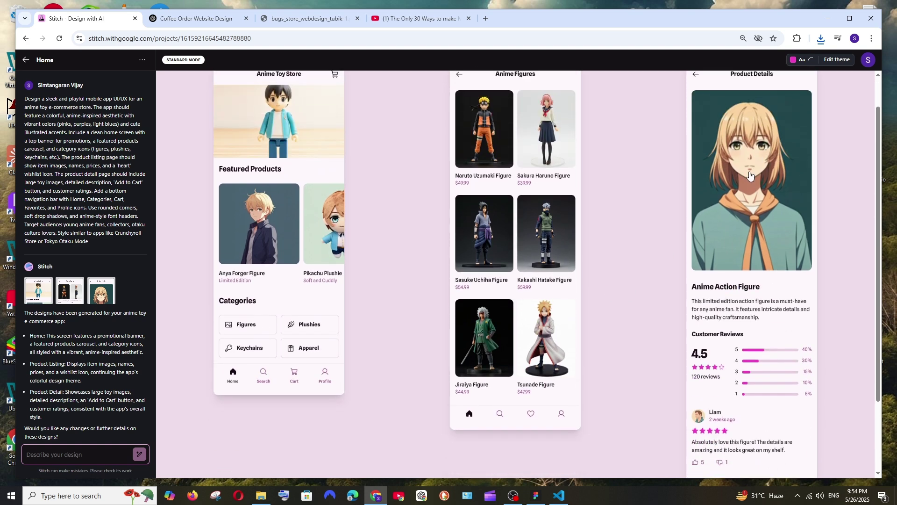
{"action": "scroll", "coordinate": [508, 193], "scroll_direction": "down", "scroll_amount": 2}
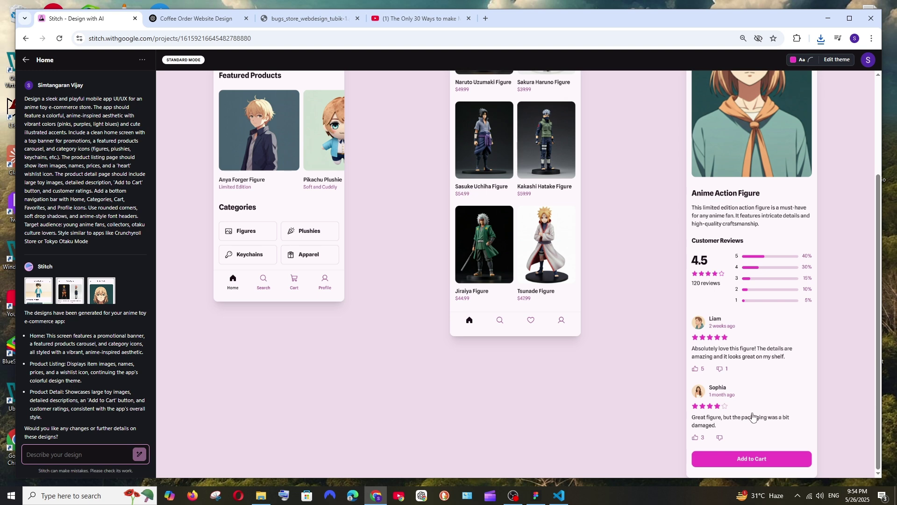
{"action": "scroll", "coordinate": [627, 351], "scroll_direction": "up", "scroll_amount": 3}
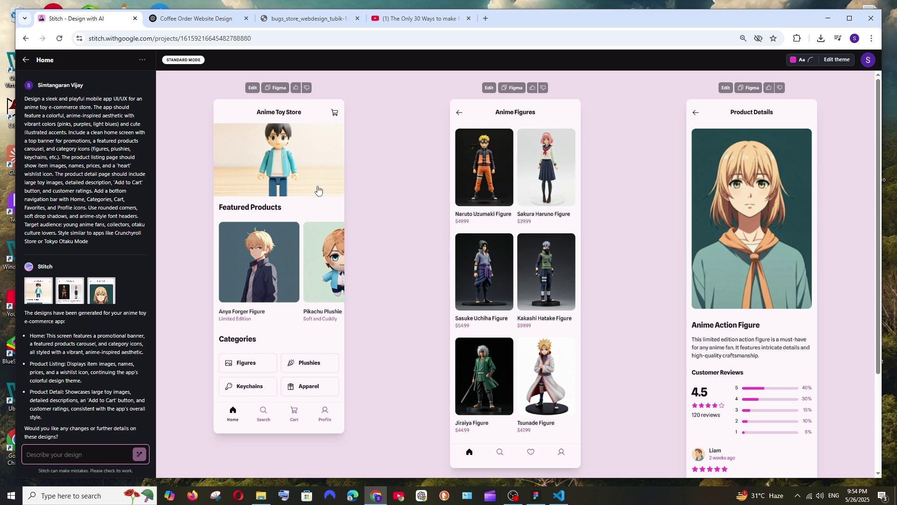
- Return to the Stitch start page and switch the design mode to Experimental Mode
{"action": "key", "text": "alt+Left"}
{"action": "left_click", "coordinate": [750, 70]}
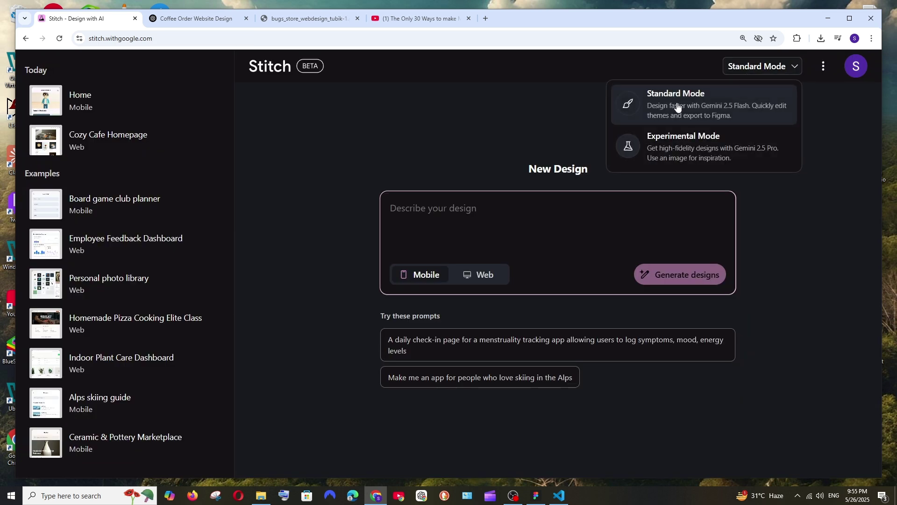
{"action": "left_click", "coordinate": [725, 159]}
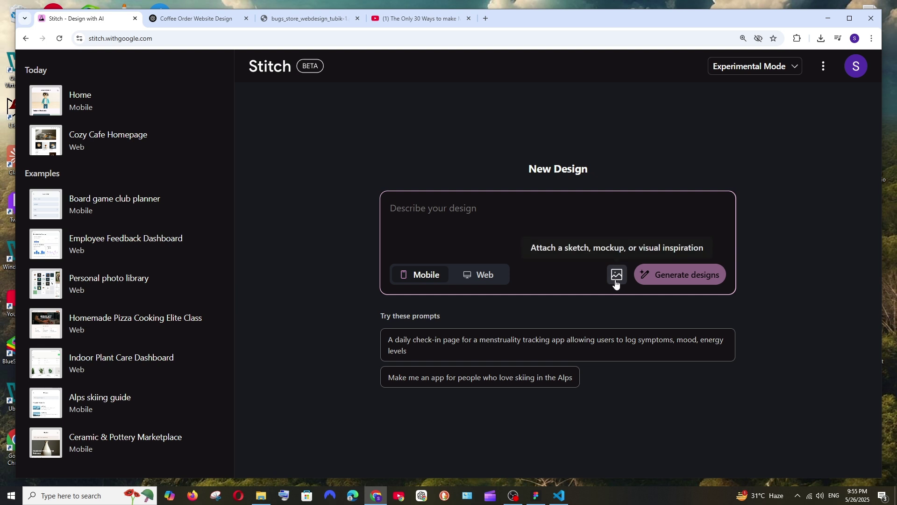
- Review the insect store reference image, the prompt "a web app that sells football" with its attached image, and the available design modes
{"action": "left_click", "coordinate": [301, 18]}
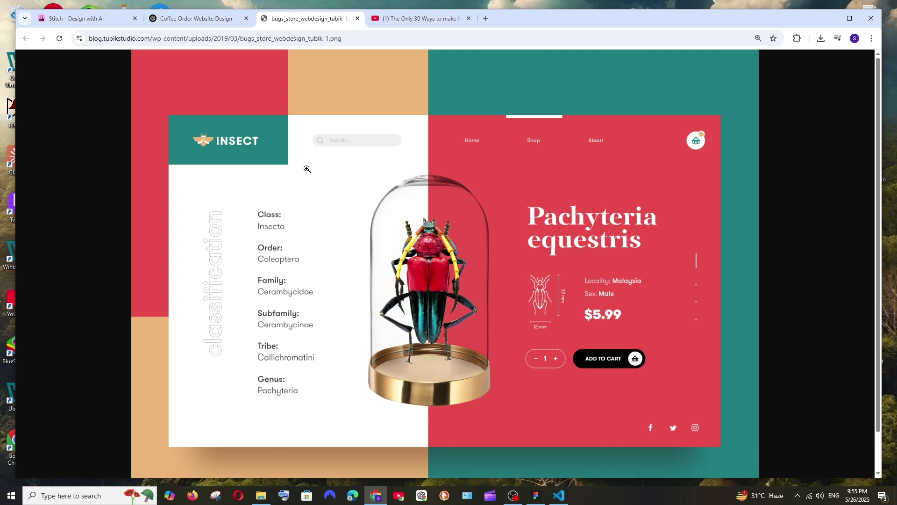
{"action": "left_click", "coordinate": [102, 20]}
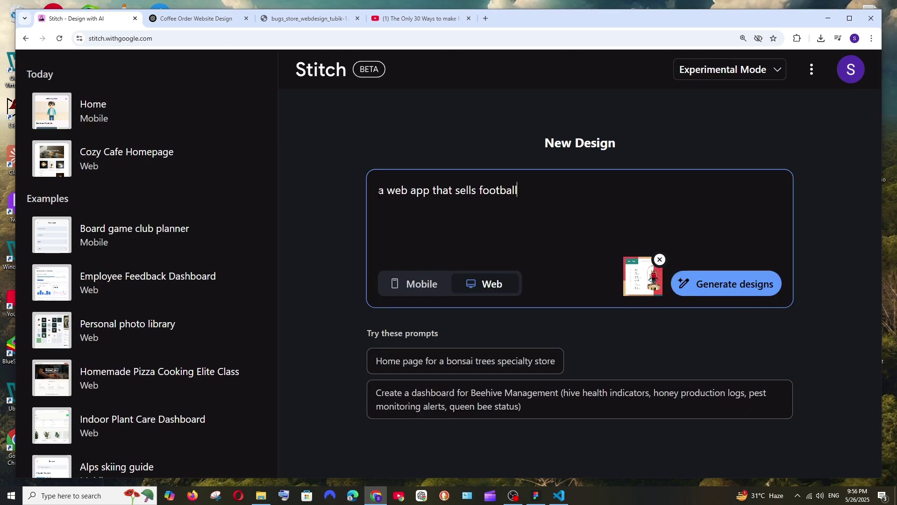
{"action": "left_click_drag", "start_coordinate": [380, 194], "coordinate": [524, 192]}
{"action": "left_click", "coordinate": [559, 191]}
{"action": "left_click", "coordinate": [311, 19]}
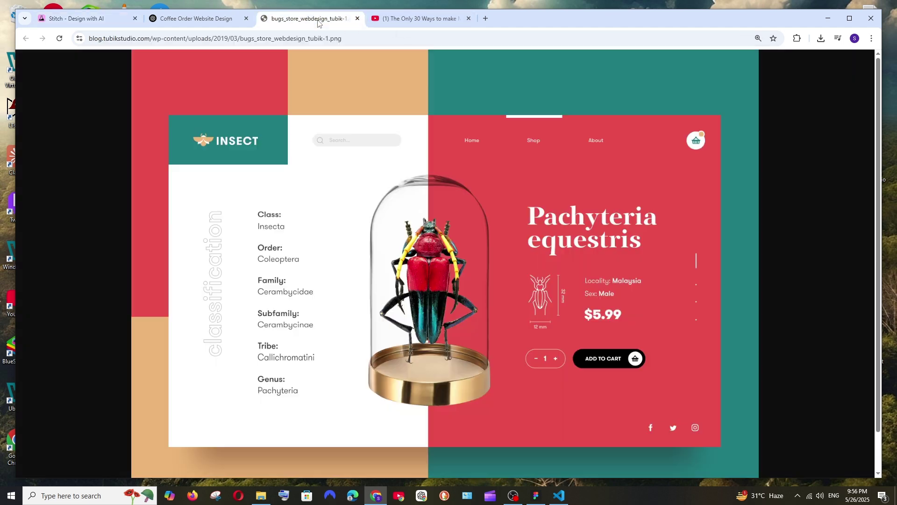
{"action": "left_click", "coordinate": [108, 18]}
{"action": "left_click", "coordinate": [748, 70]}
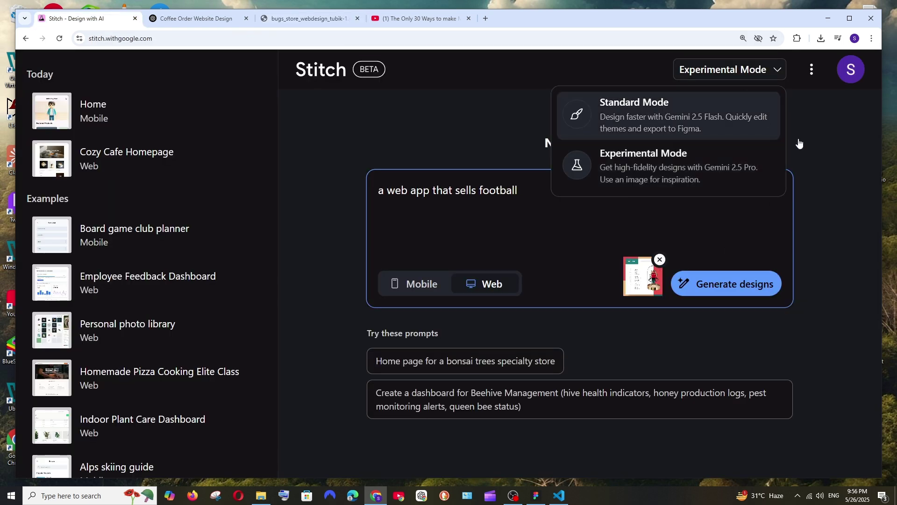
{"action": "left_click", "coordinate": [799, 142]}
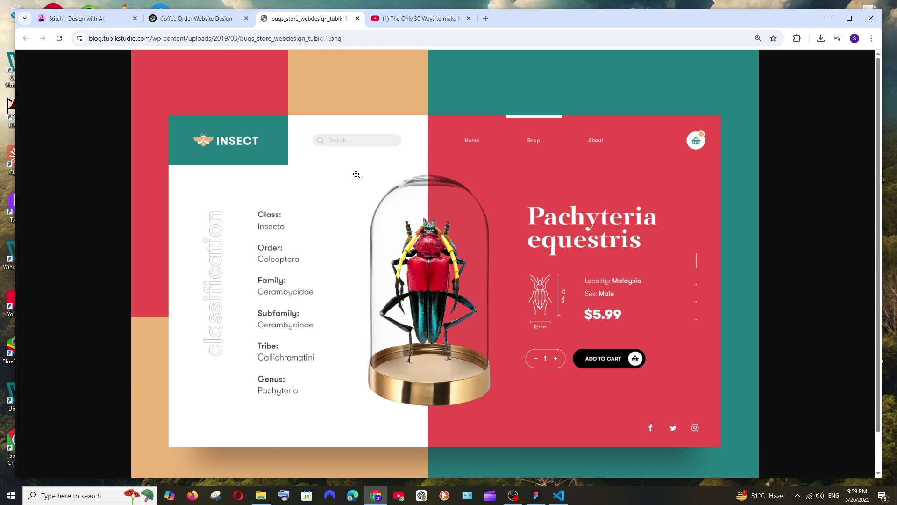
- Compare the generated football web app design with the insect store reference image and check the prompt used for it
{"action": "left_click", "coordinate": [107, 20]}
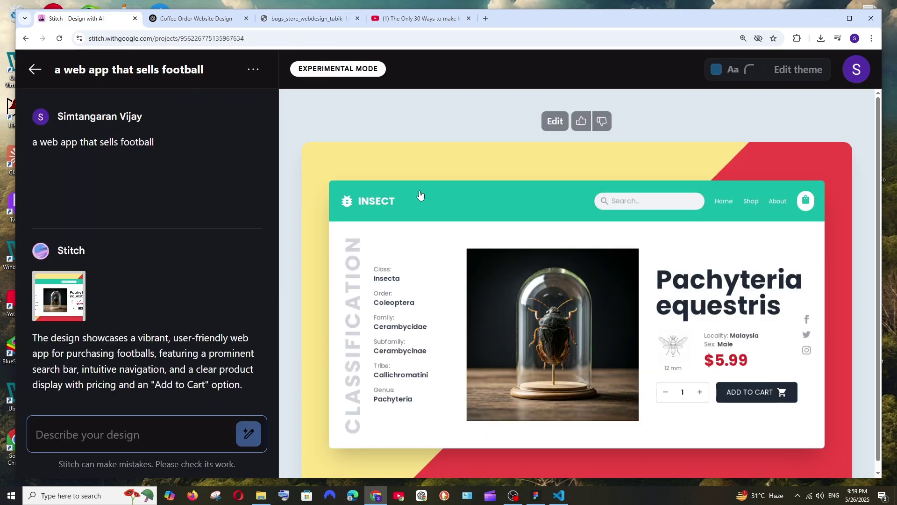
{"action": "left_click", "coordinate": [293, 21]}
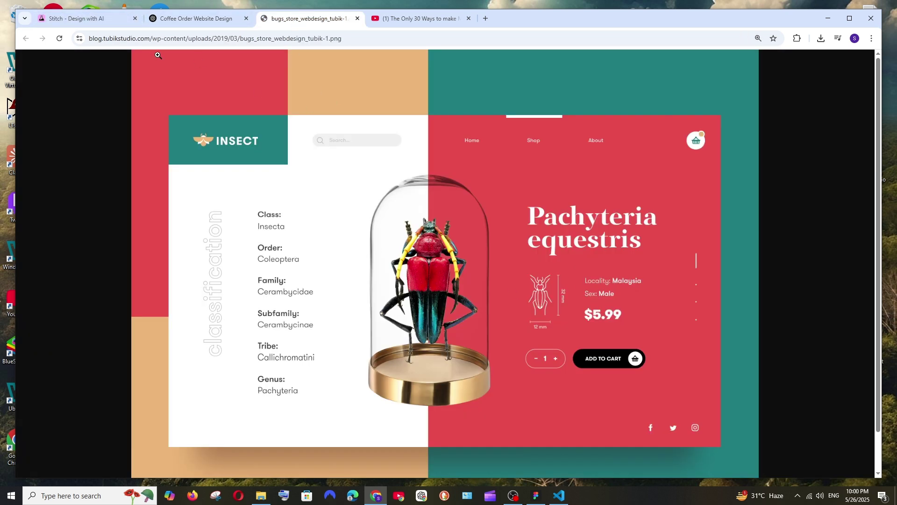
{"action": "key", "text": "ctrl+1"}
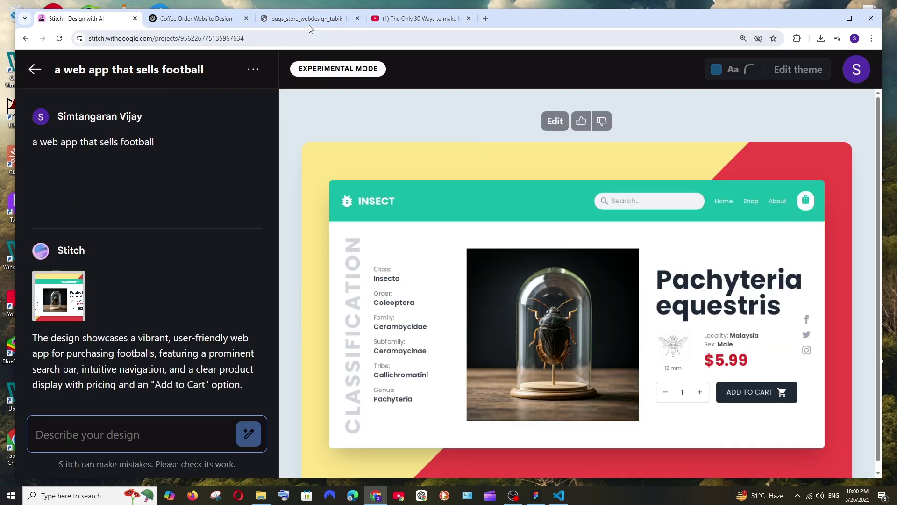
{"action": "left_click", "coordinate": [286, 20]}
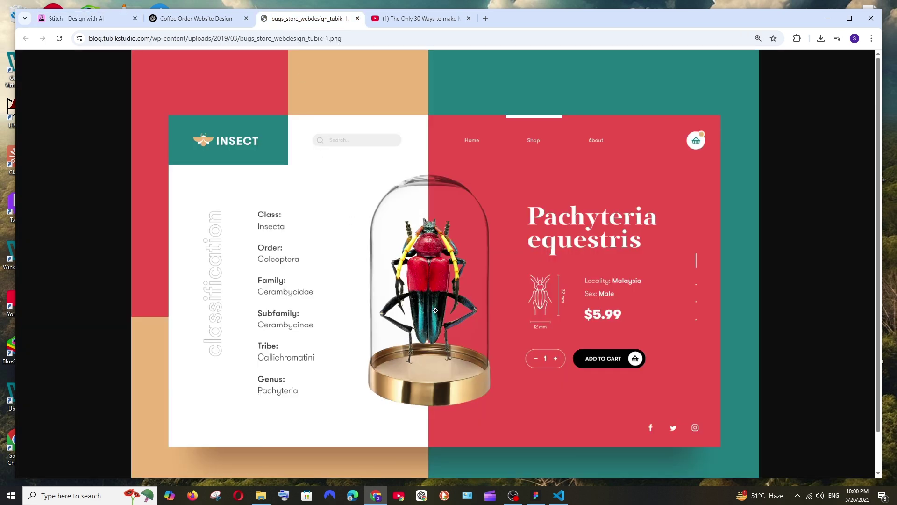
{"action": "left_click", "coordinate": [84, 19]}
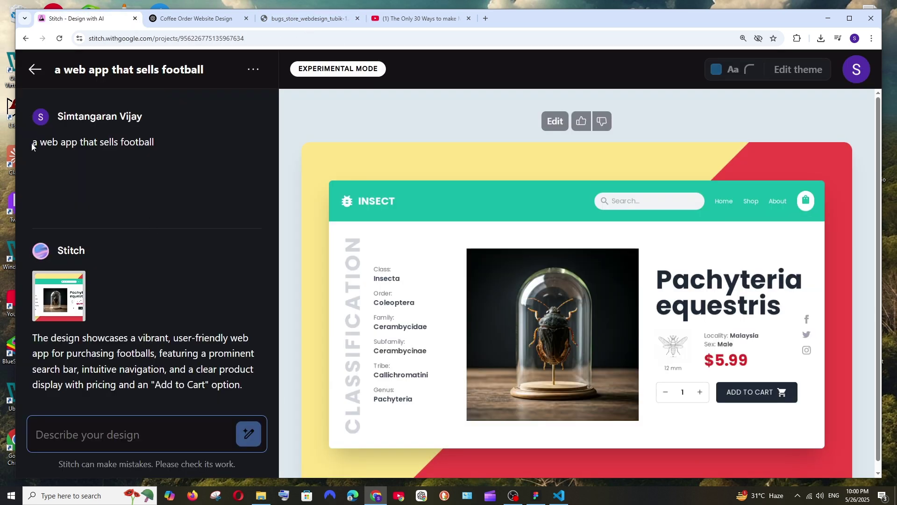
{"action": "left_click_drag", "start_coordinate": [31, 146], "coordinate": [152, 142]}
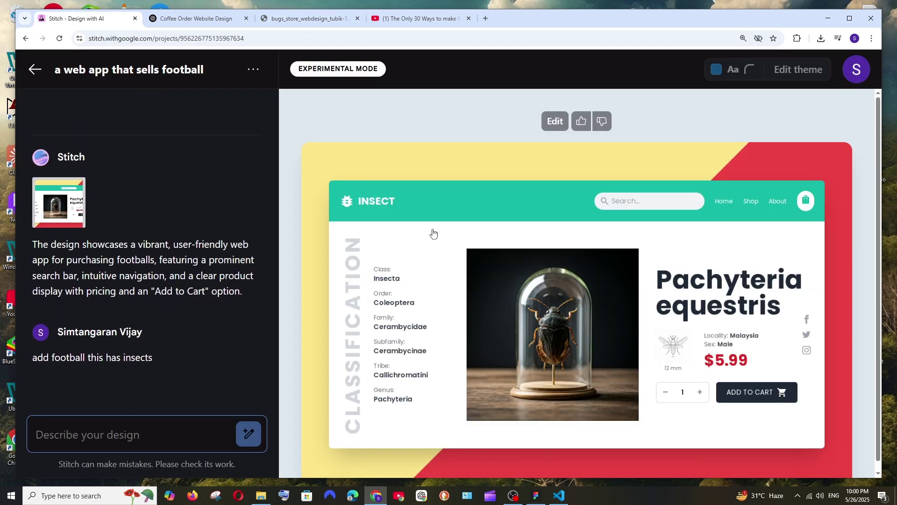
- Find the follow-up prompt "add football this has insects" in the chat and show the updated design generated from it
{"action": "scroll", "coordinate": [121, 255], "scroll_direction": "down", "scroll_amount": 1}
{"action": "scroll", "coordinate": [122, 255], "scroll_direction": "down", "scroll_amount": 1}
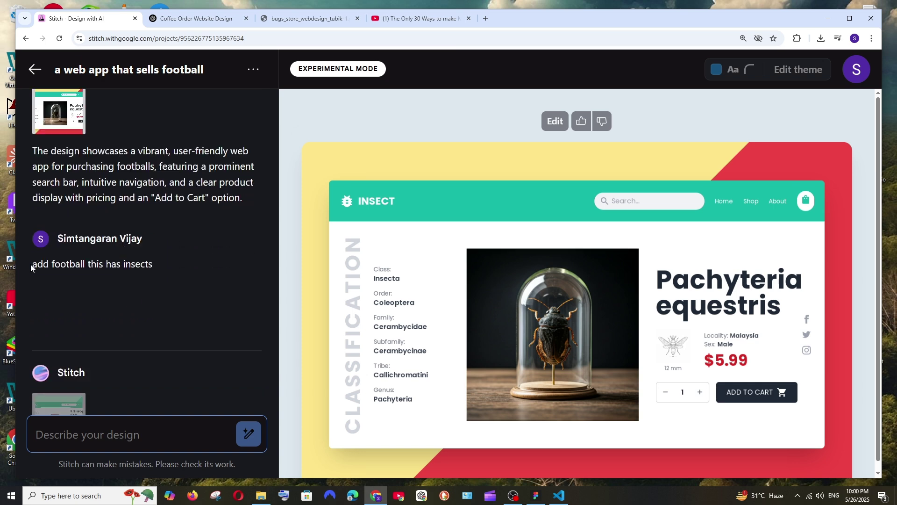
{"action": "left_click_drag", "start_coordinate": [31, 264], "coordinate": [123, 265]}
{"action": "scroll", "coordinate": [165, 268], "scroll_direction": "down", "scroll_amount": 3}
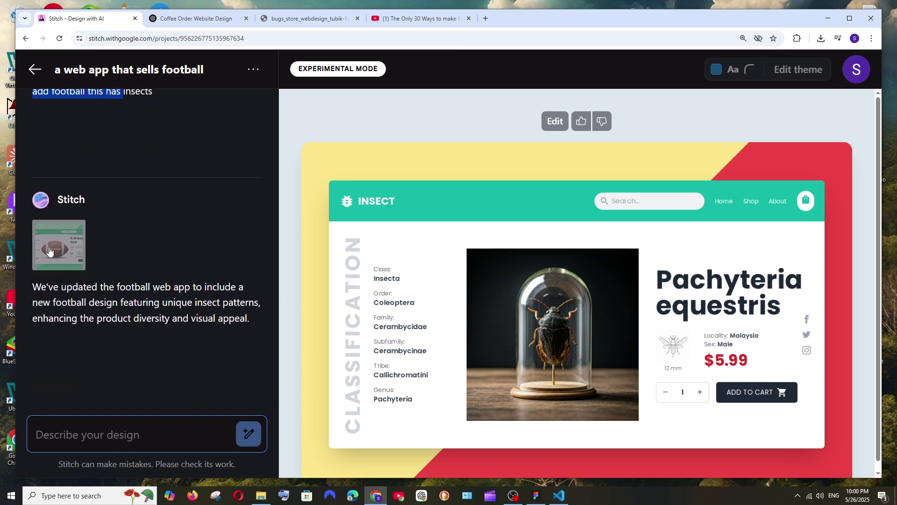
{"action": "left_click", "coordinate": [49, 251]}
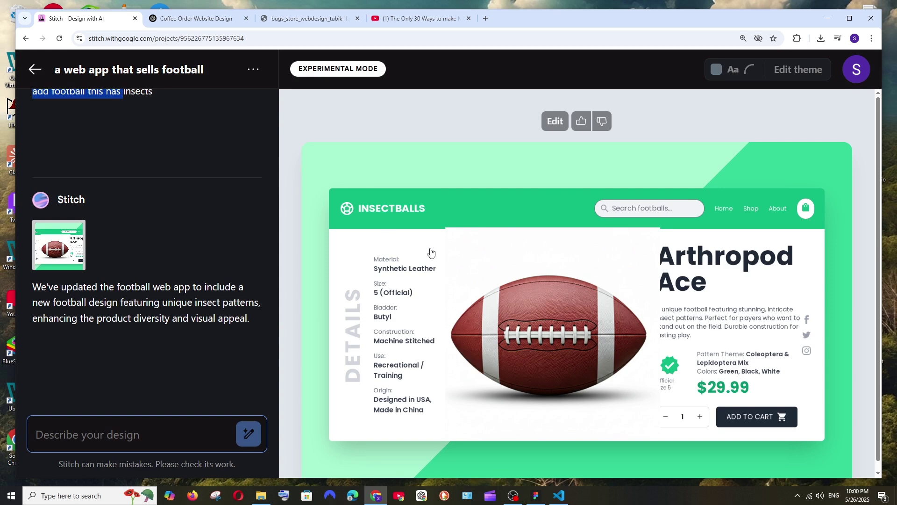